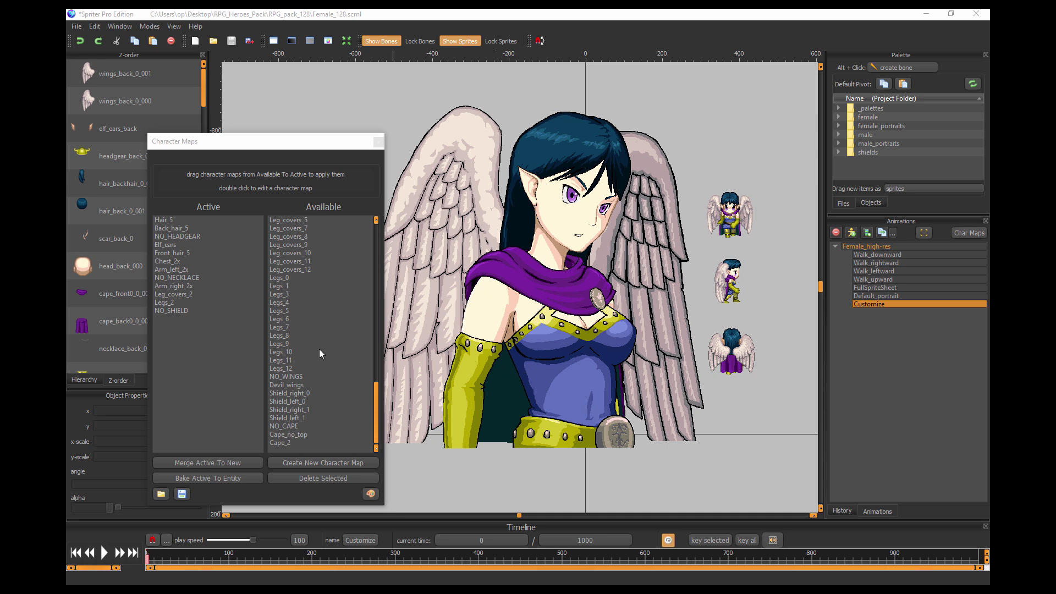
Save the character map stack over female_0.scms on the Desktop, confirming the replacement.
click(182, 495)
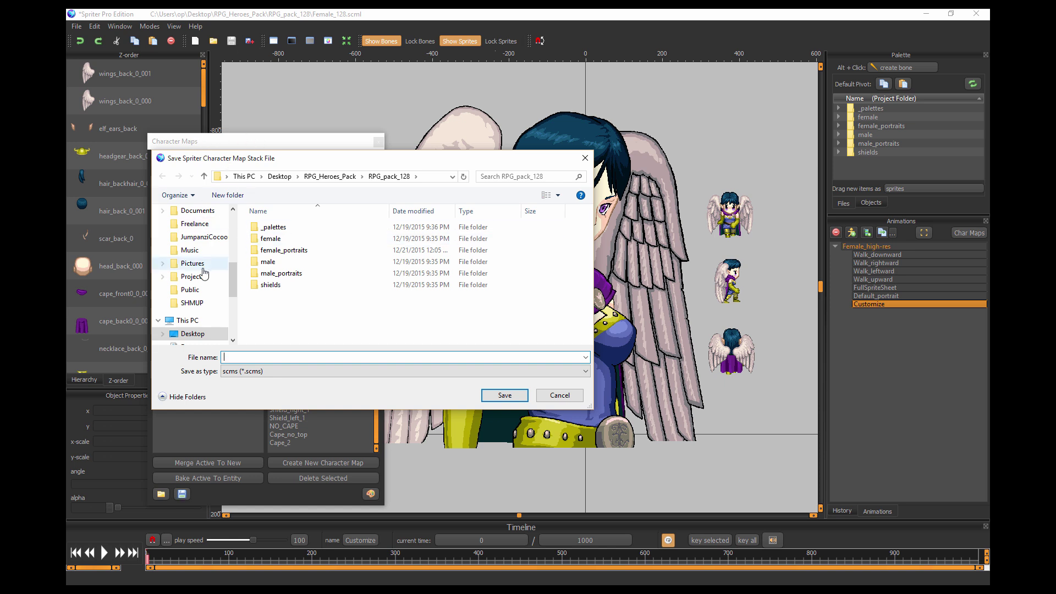
scroll(204, 272, up, 10)
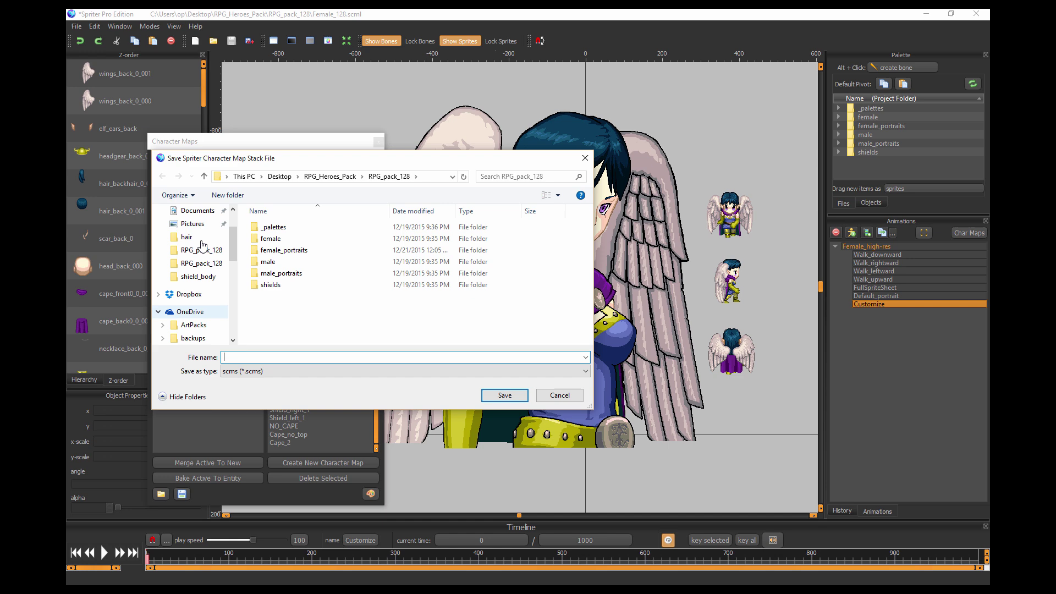
scroll(202, 245, up, 2)
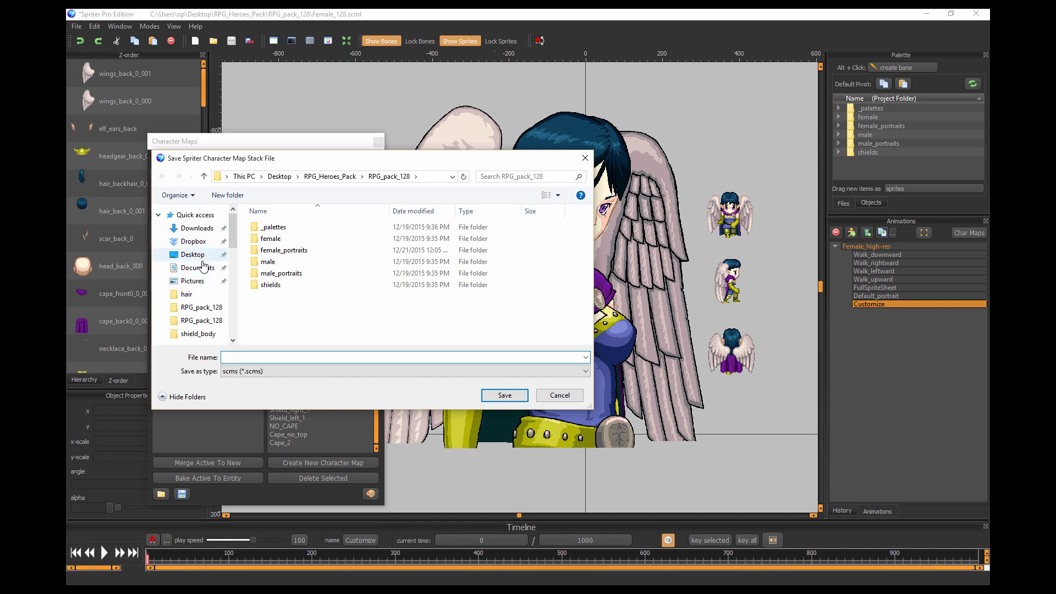
click(192, 255)
click(404, 304)
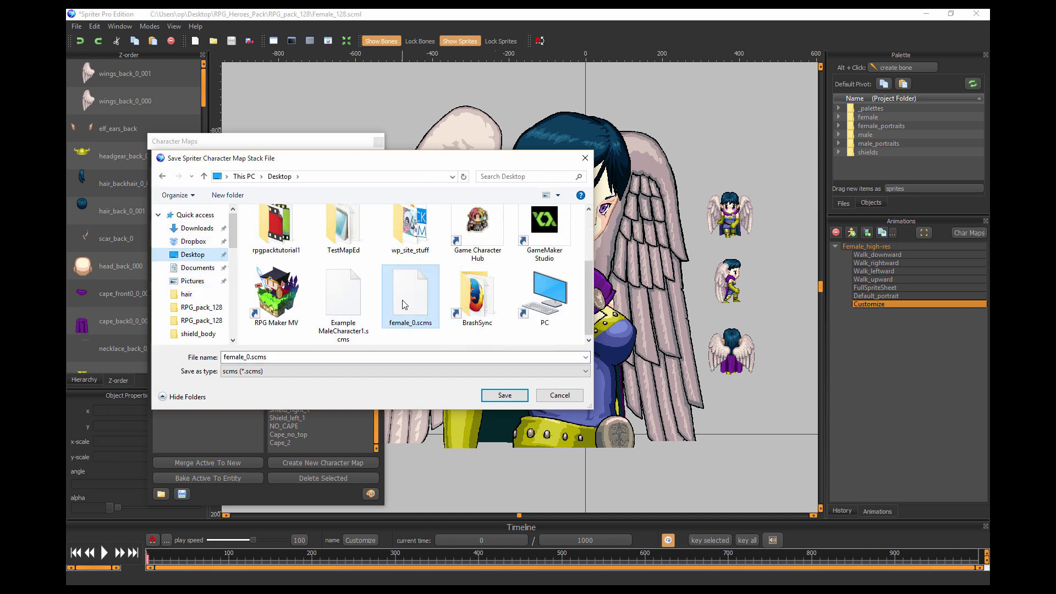
double_click(404, 305)
click(571, 309)
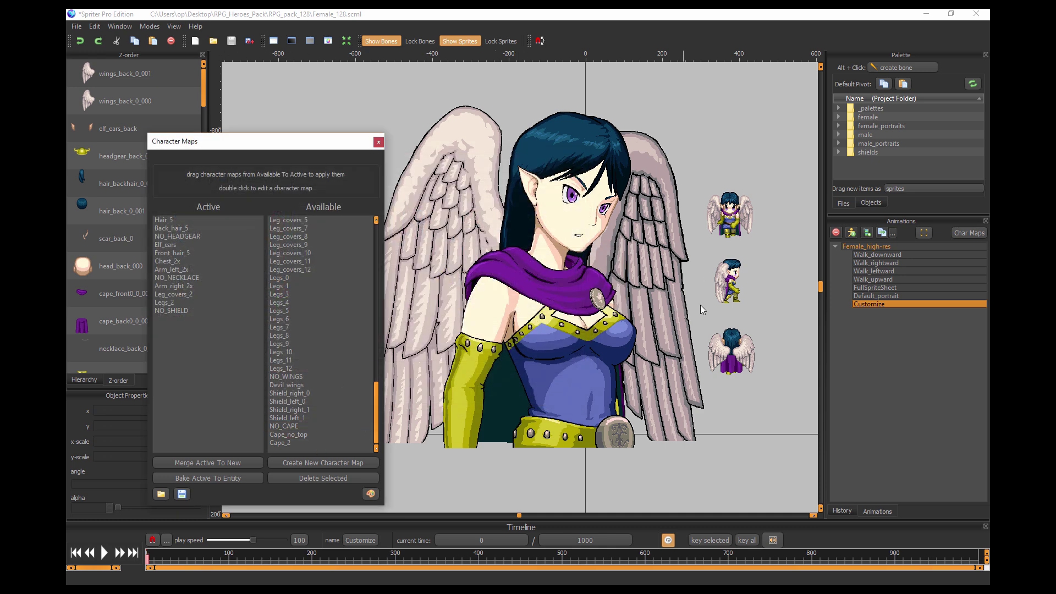
Switch to the FullSpriteSheet animation and zoom the canvas in on its small sprite.
mouse_move(696, 326)
mouse_down()
mouse_move(661, 342)
mouse_move(703, 338)
mouse_up()
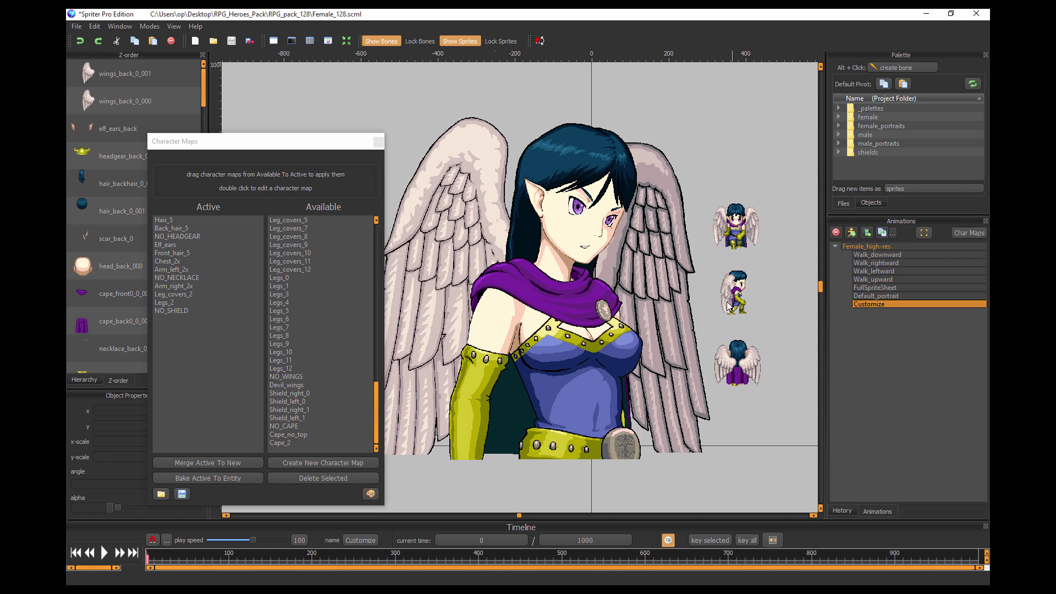
click(871, 295)
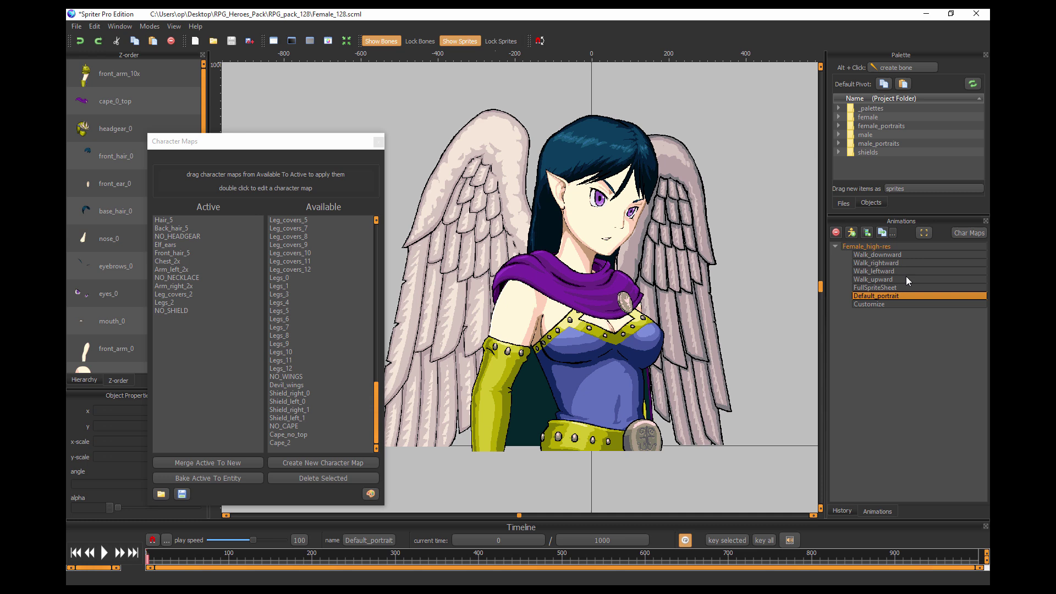
click(873, 288)
drag(672, 401, 653, 330)
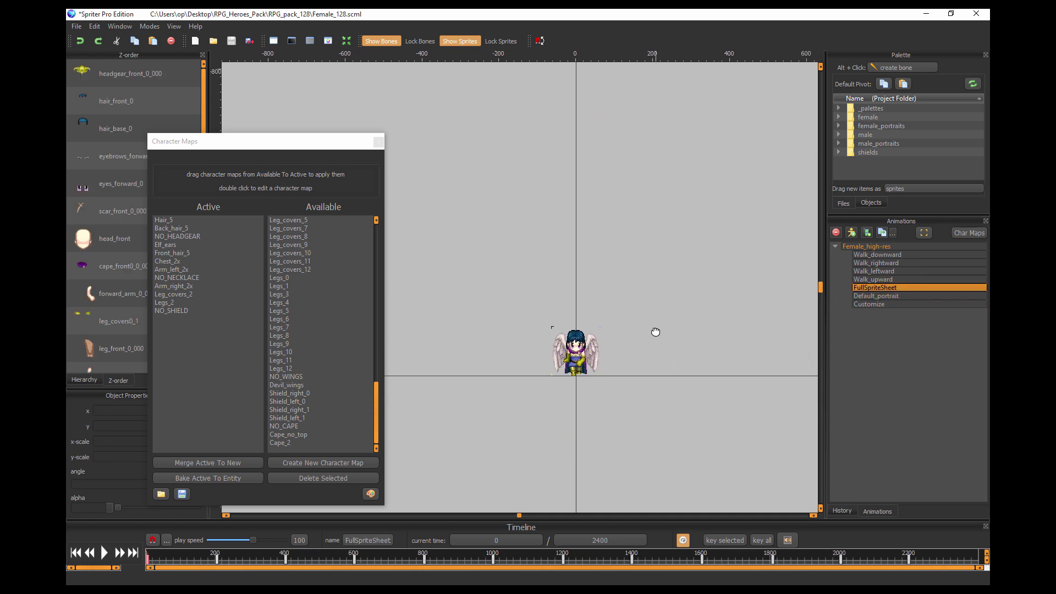
scroll(613, 418, up, 3)
drag(640, 449, 565, 407)
scroll(566, 407, up, 1)
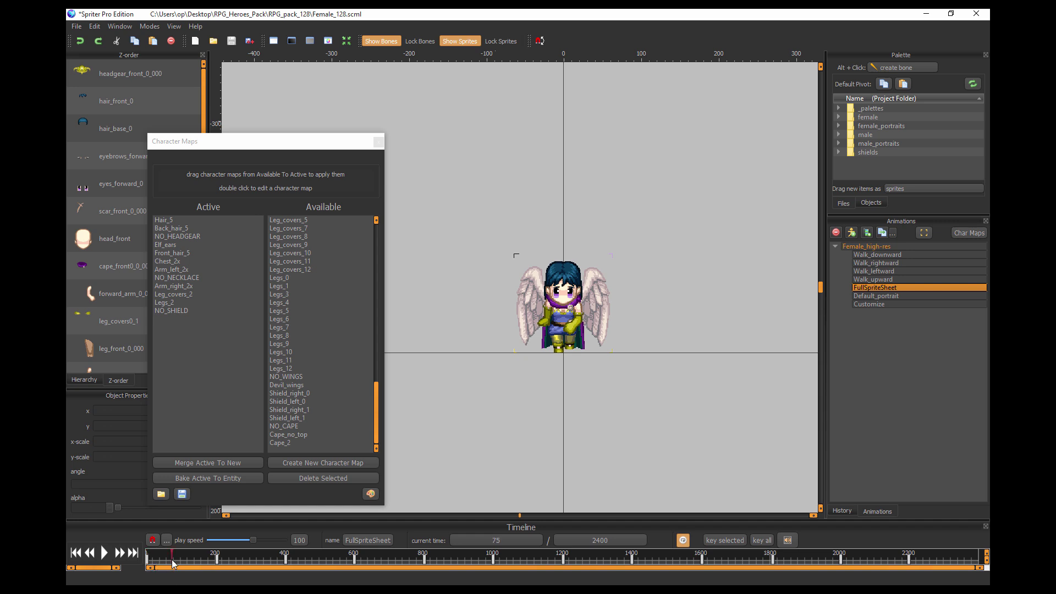
Step through the keys and play the animation to preview front, side and back poses.
key(Right)
key(Right)
key(Right)
key(Right)
key(Right)
key(Right)
key(Right)
key(Right)
key(Right)
key(Right)
key(Right)
key(Right)
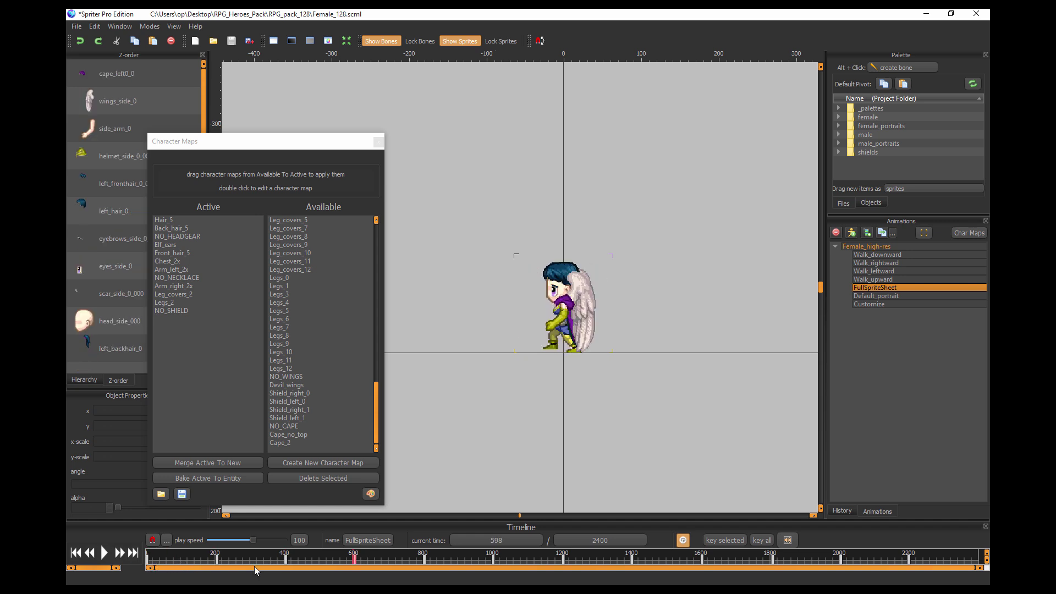
key(Right)
key(Right)
key(Right)
key(Right)
key(Right)
key(Right)
key(Right)
key(Right)
key(Right)
key(Right)
key(Right)
key(Right)
key(Right)
key(Right)
key(Right)
key(Right)
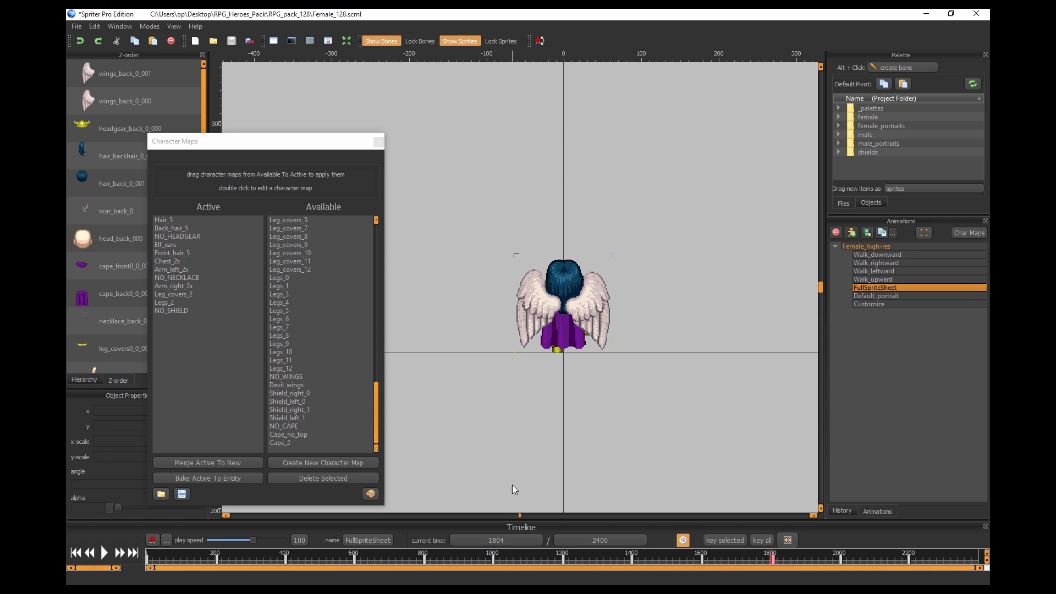
key(space)
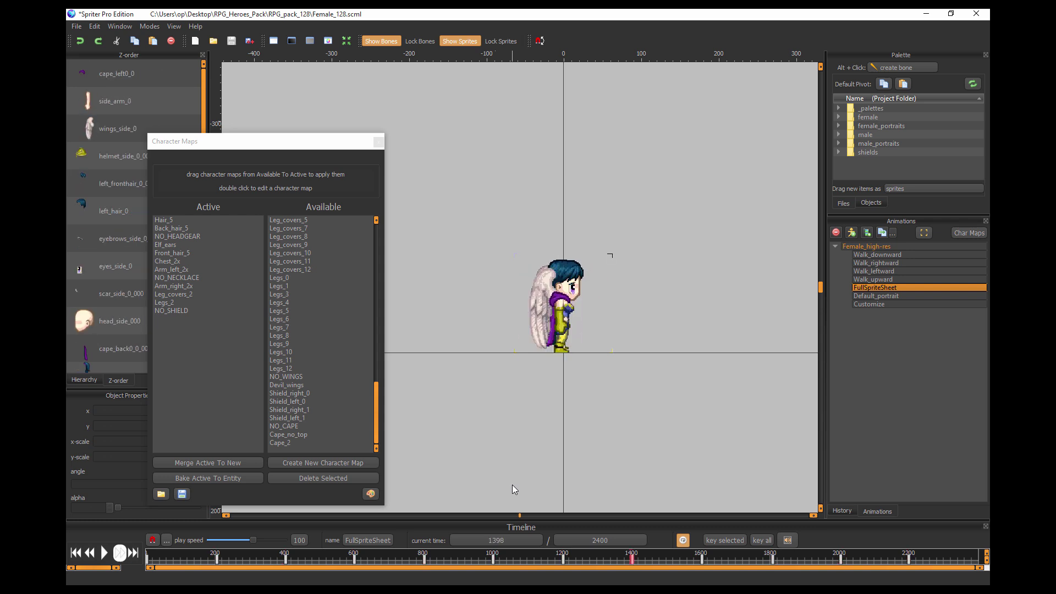
key(space)
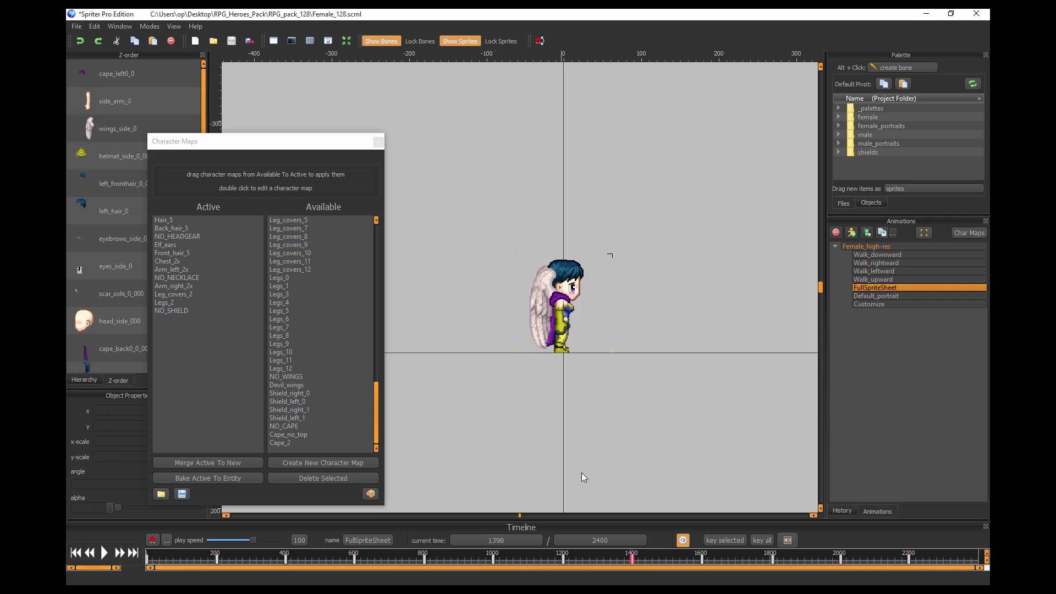
click(893, 256)
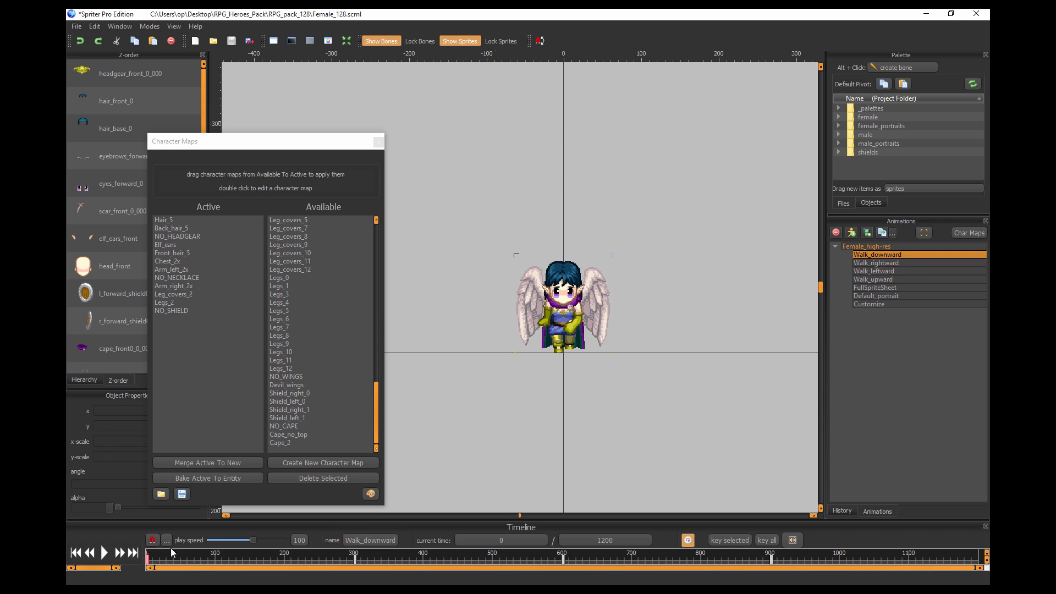
click(105, 553)
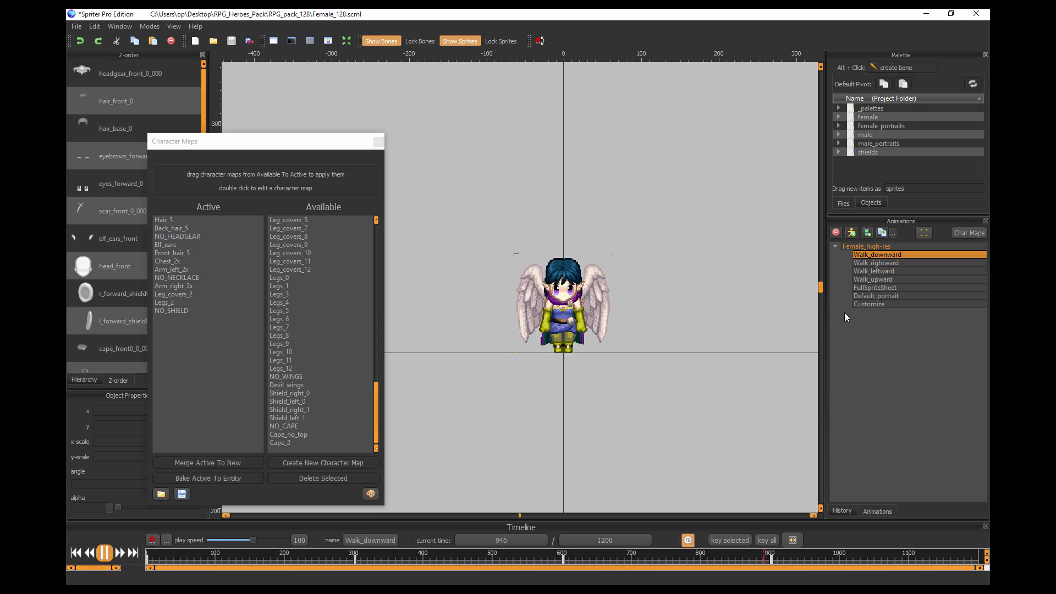
click(889, 263)
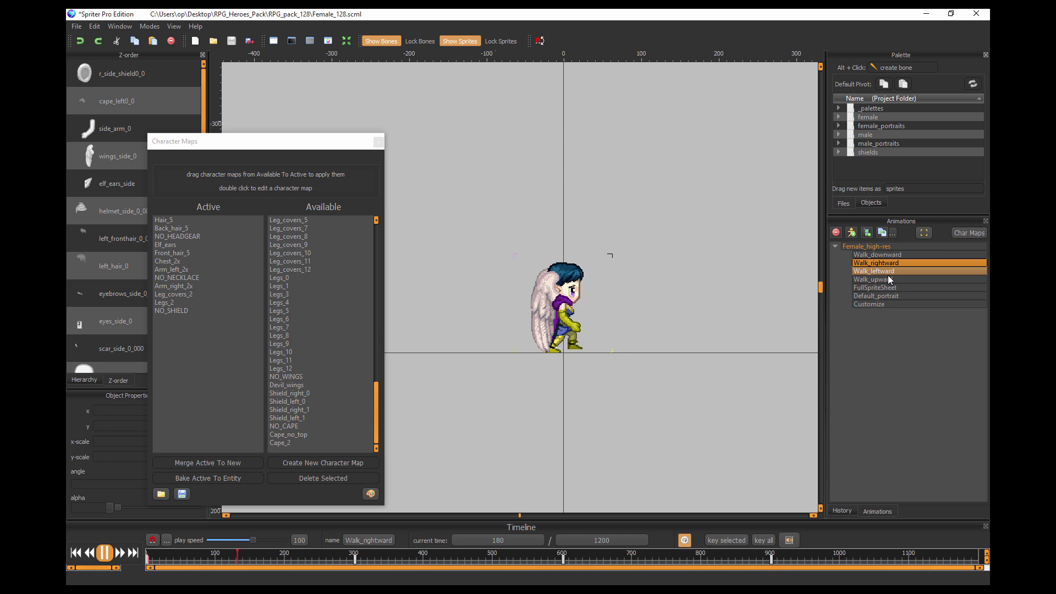
click(885, 271)
click(884, 281)
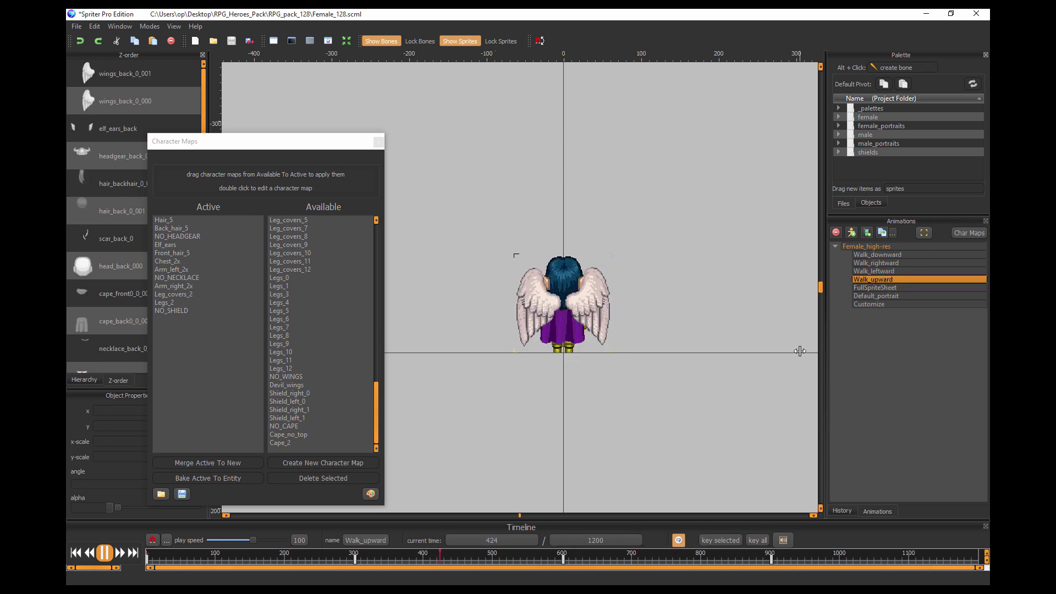
key(space)
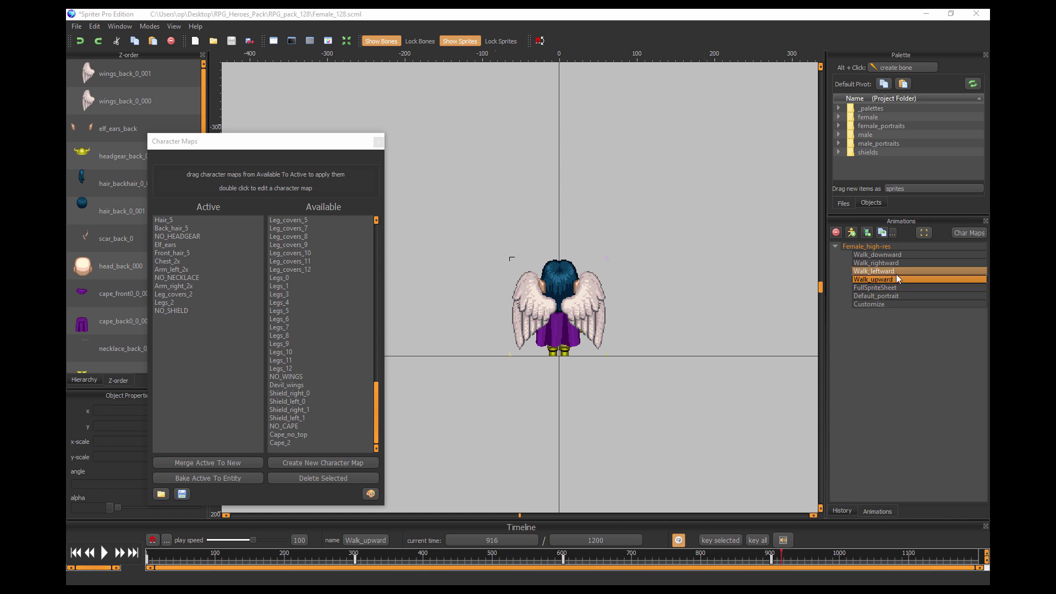
click(872, 298)
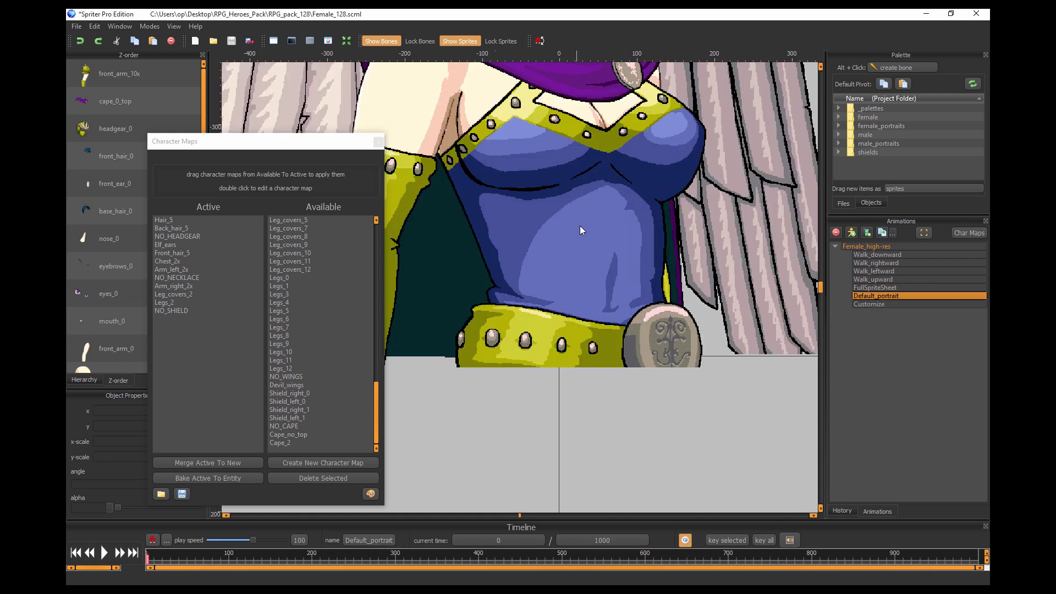
scroll(504, 447, down, 2)
scroll(541, 375, down, 3)
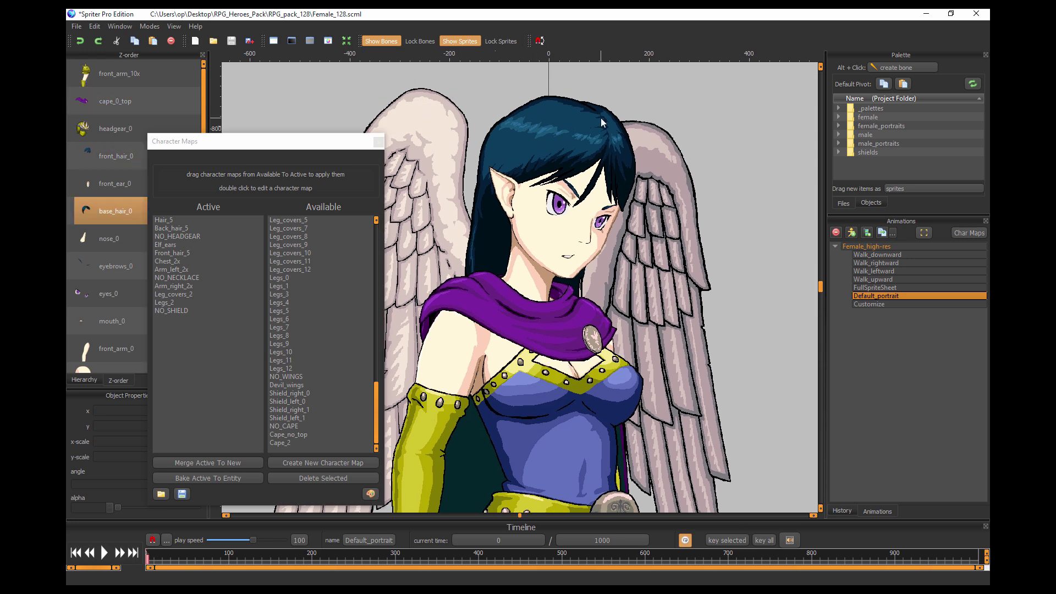
click(878, 288)
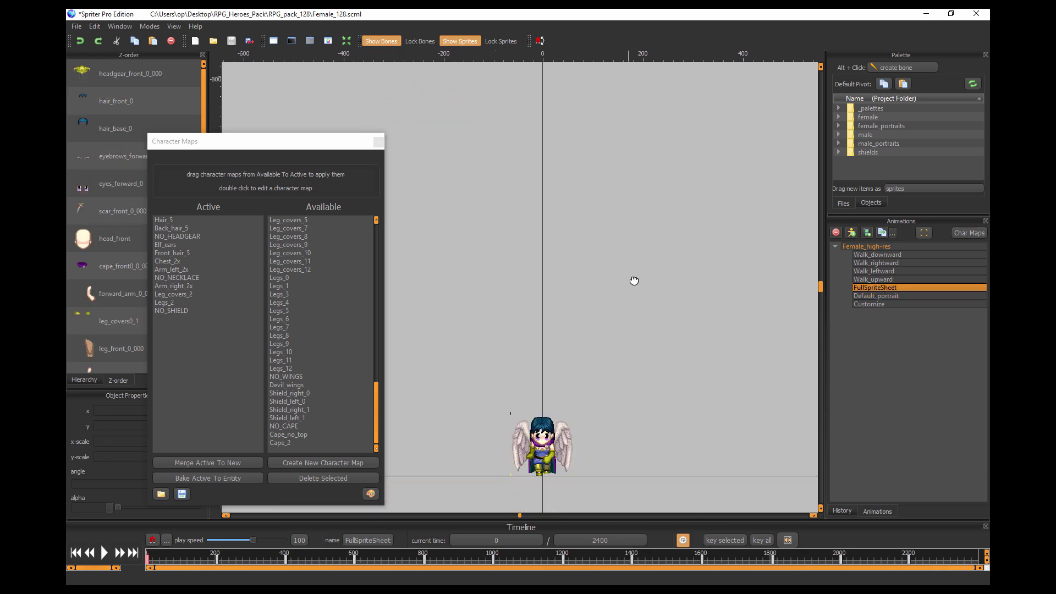
Zoom the canvas in on the front-facing winged heroine sprite.
scroll(515, 352, up, 3)
scroll(511, 353, up, 4)
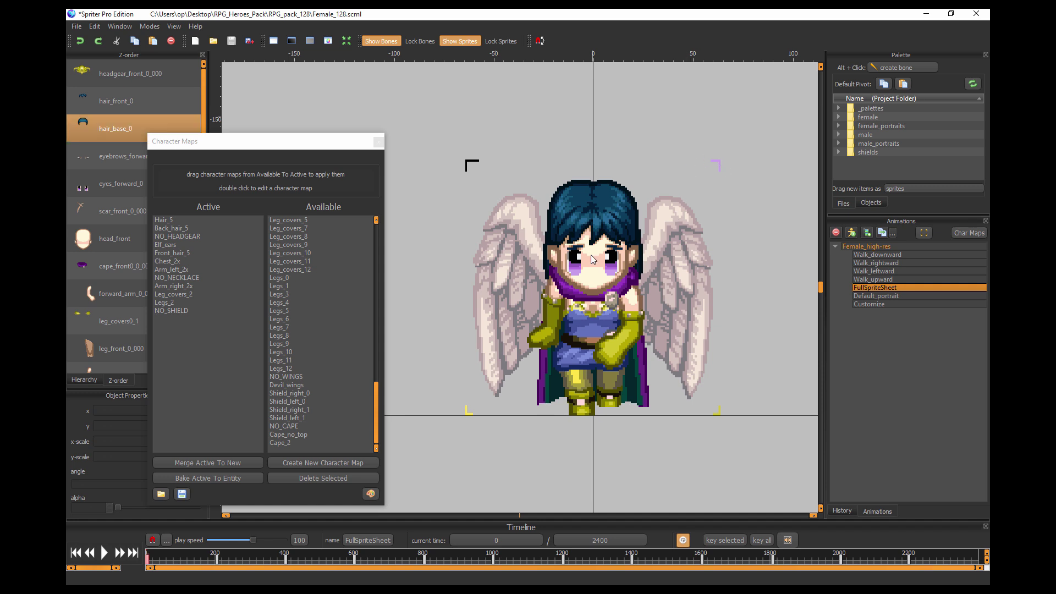
Move HIDE_CLIPPING_GUIDE from the top of the Available maps into the Active list.
scroll(327, 288, up, 5)
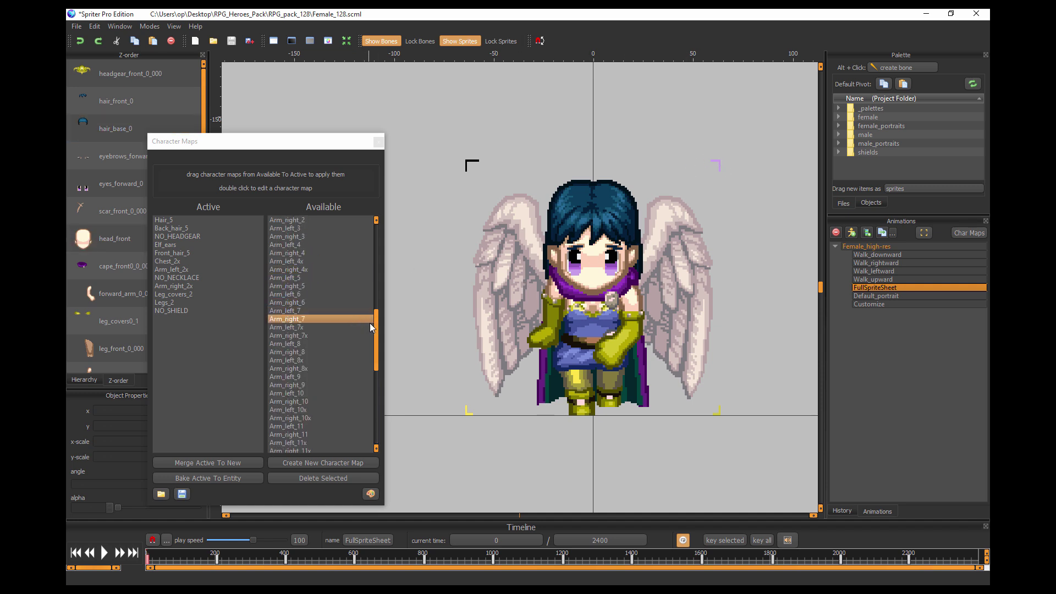
drag(378, 329, 377, 229)
click(279, 228)
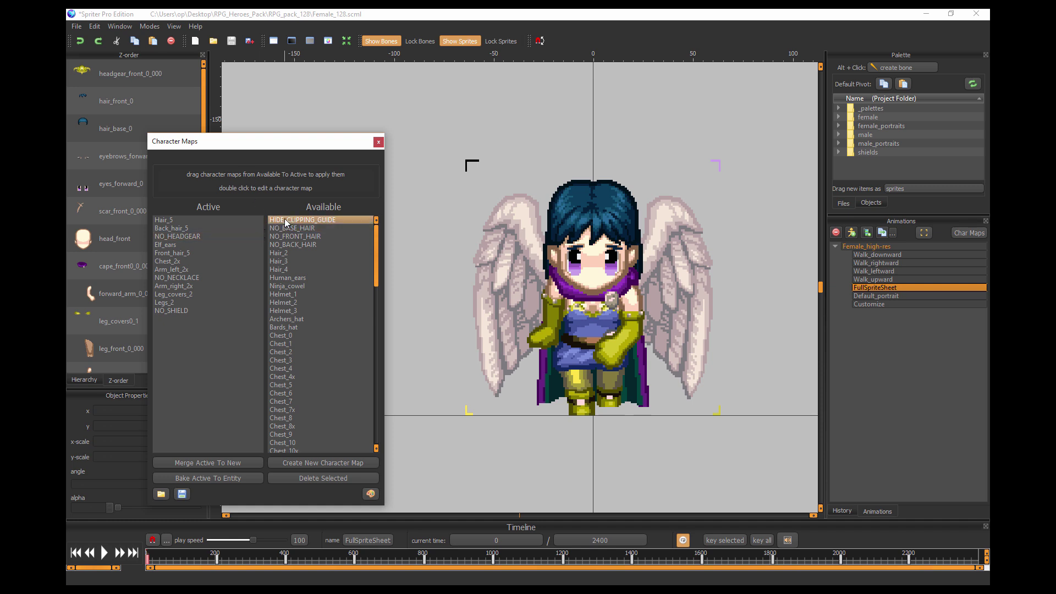
click(295, 222)
drag(297, 224, 208, 333)
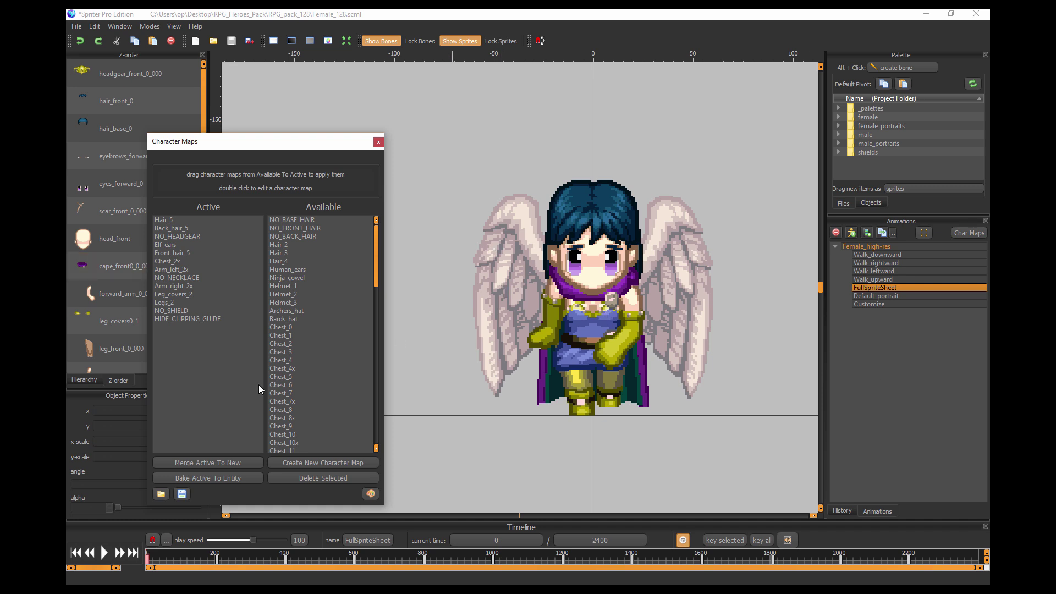
drag(427, 320, 431, 313)
Open Export Animation To PNG/GIF from the File menu and tick 'keyframes only'.
click(77, 26)
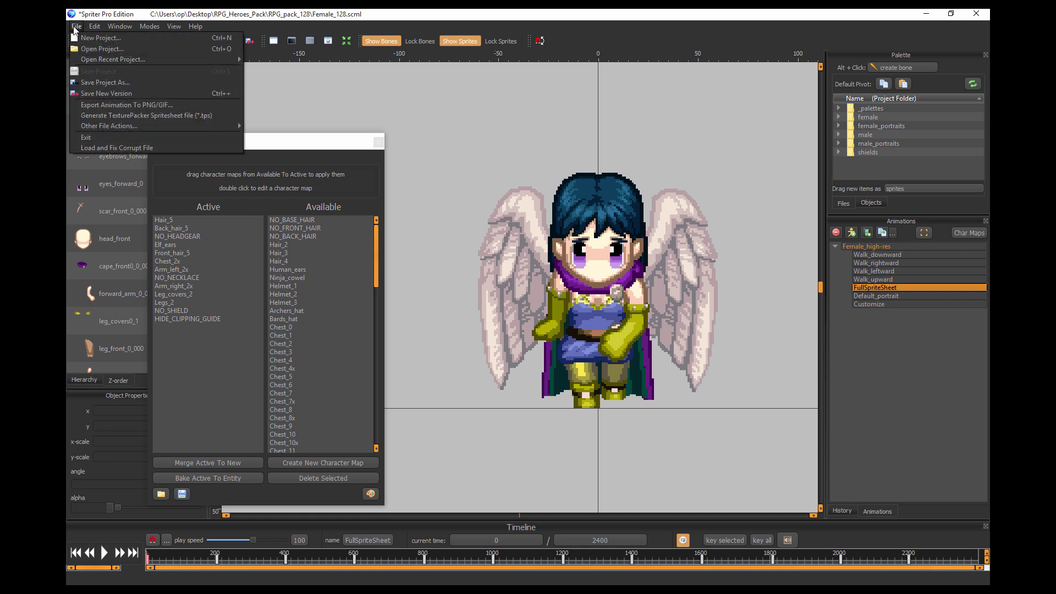
click(104, 107)
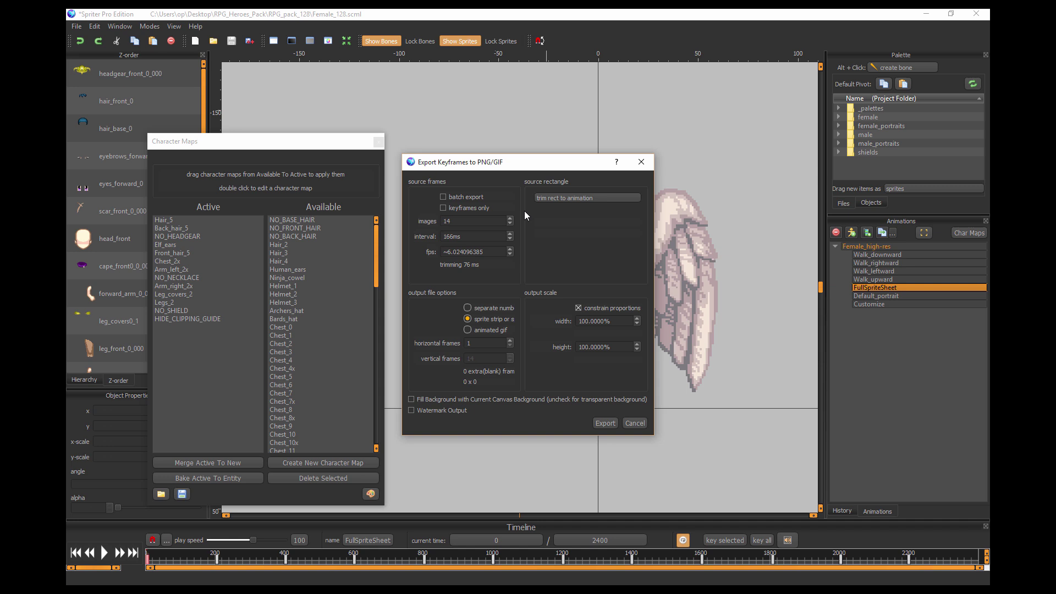
drag(492, 168, 434, 176)
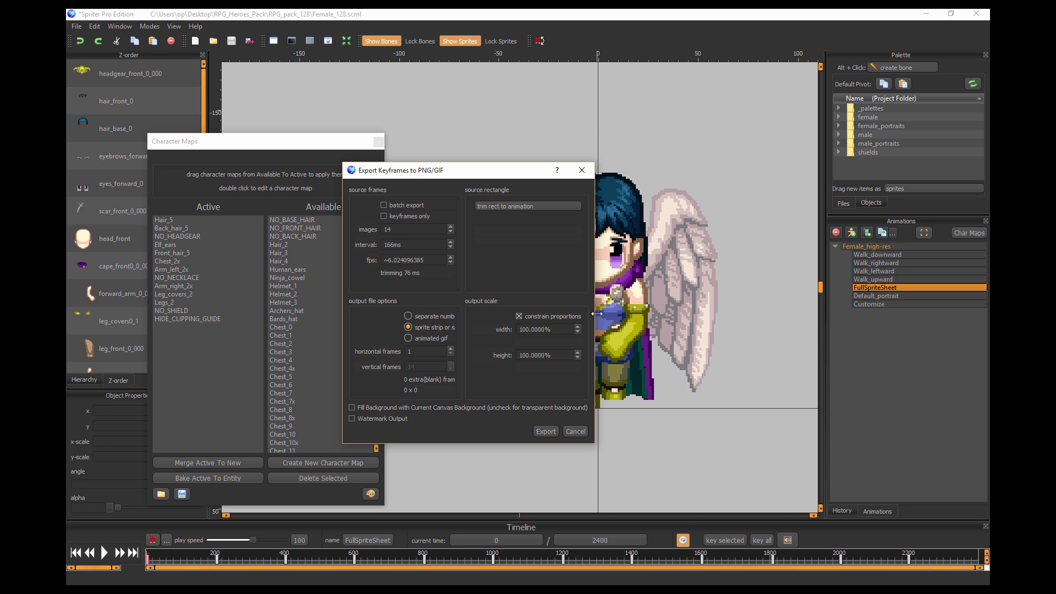
double_click(401, 227)
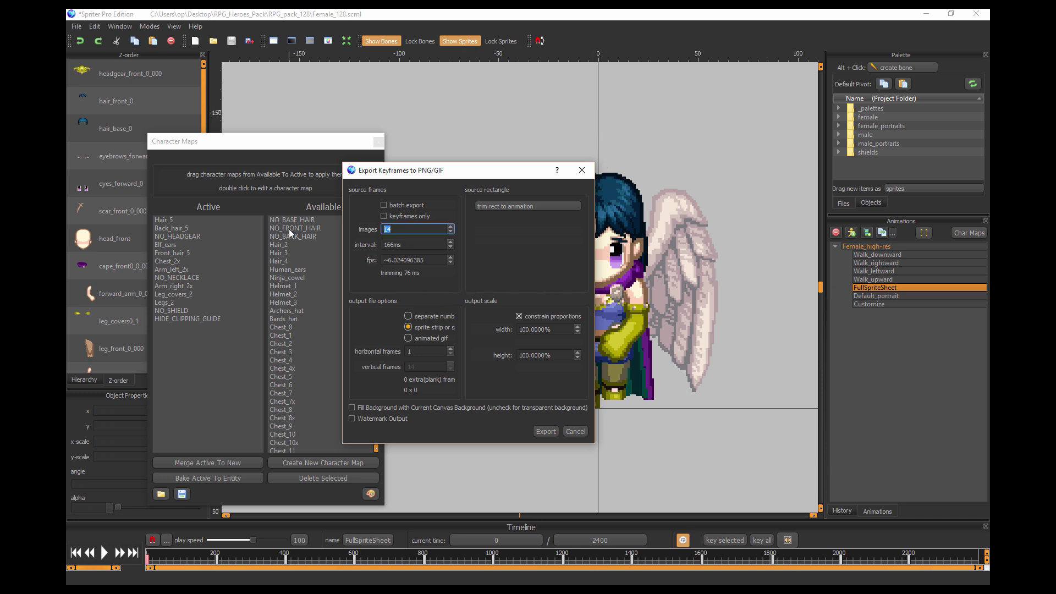
click(384, 216)
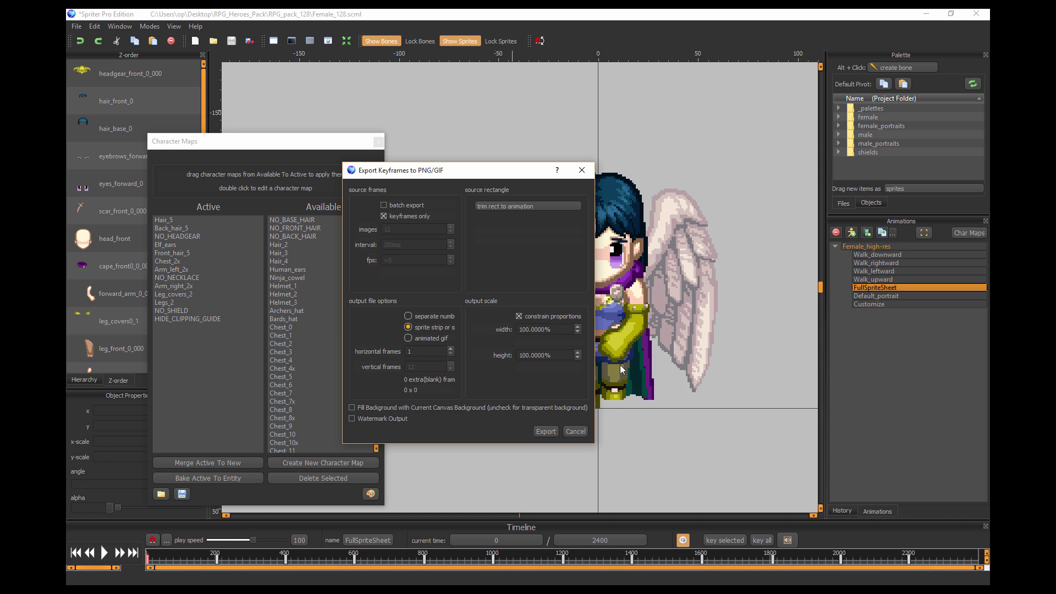
drag(595, 337, 719, 332)
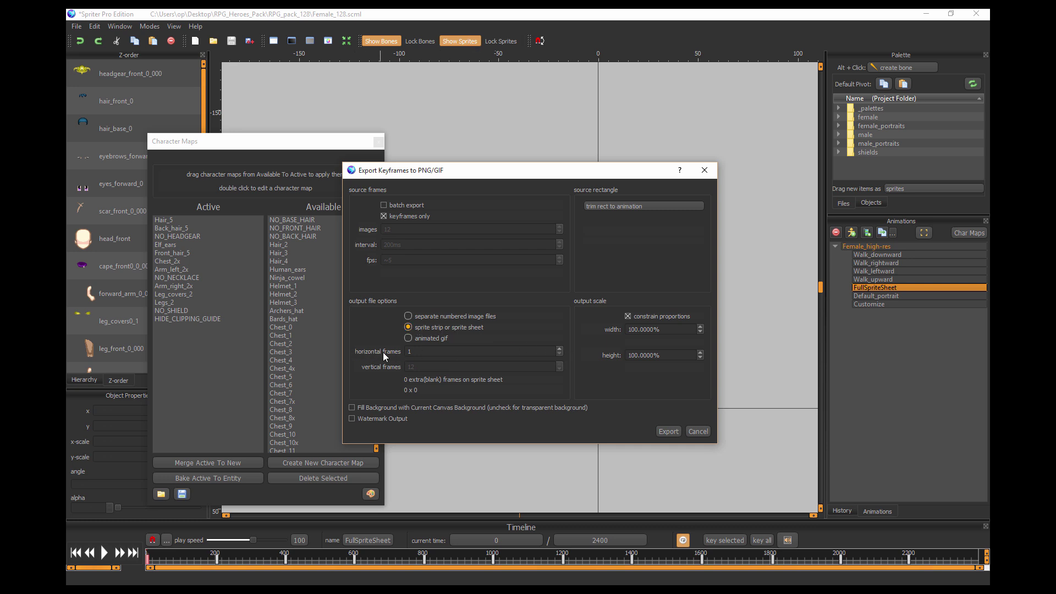
Set horizontal frames to 3 and use the animation preset as the source rectangle.
click(559, 348)
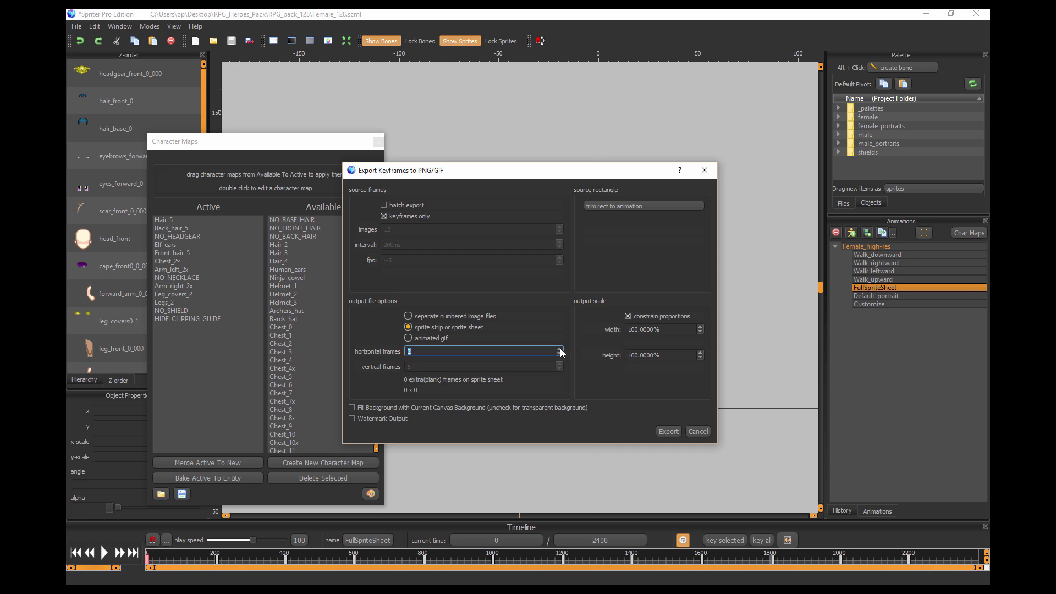
click(559, 349)
click(612, 205)
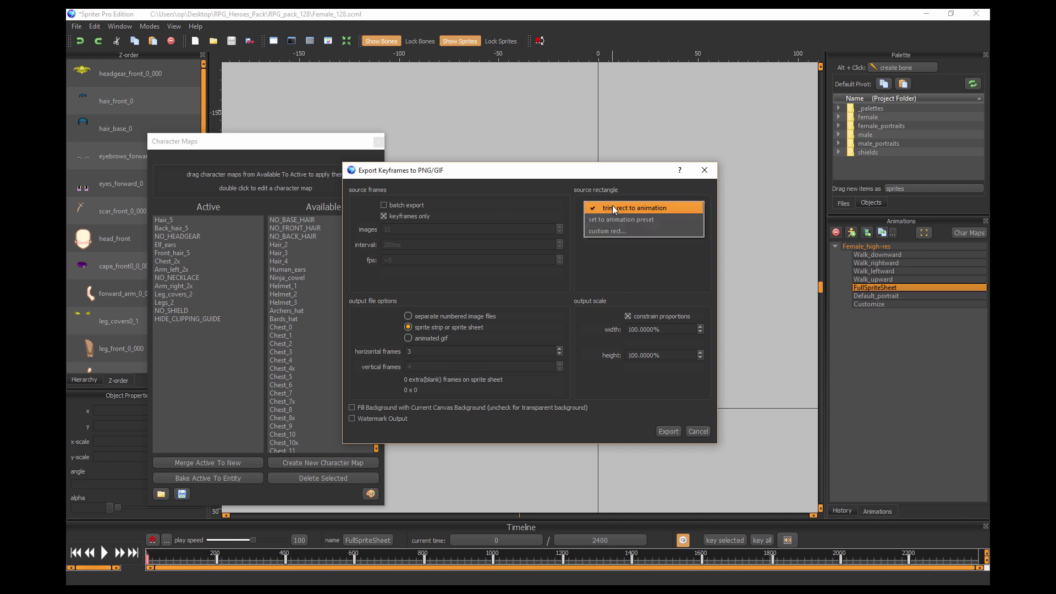
click(642, 219)
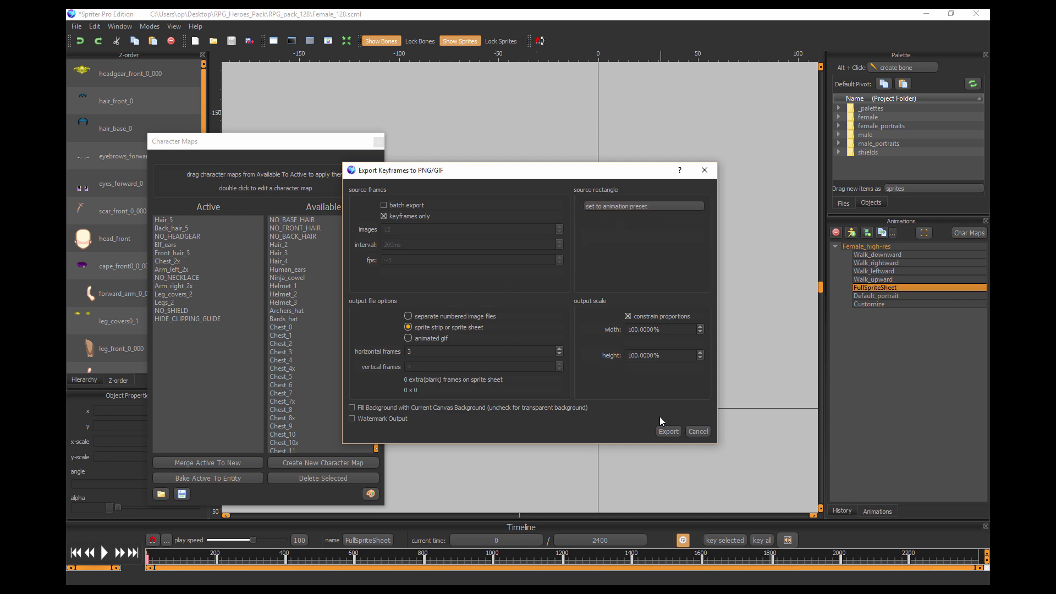
Export the sprite sheet to the Desktop as SpriteSheet.png, replacing the existing file.
click(667, 433)
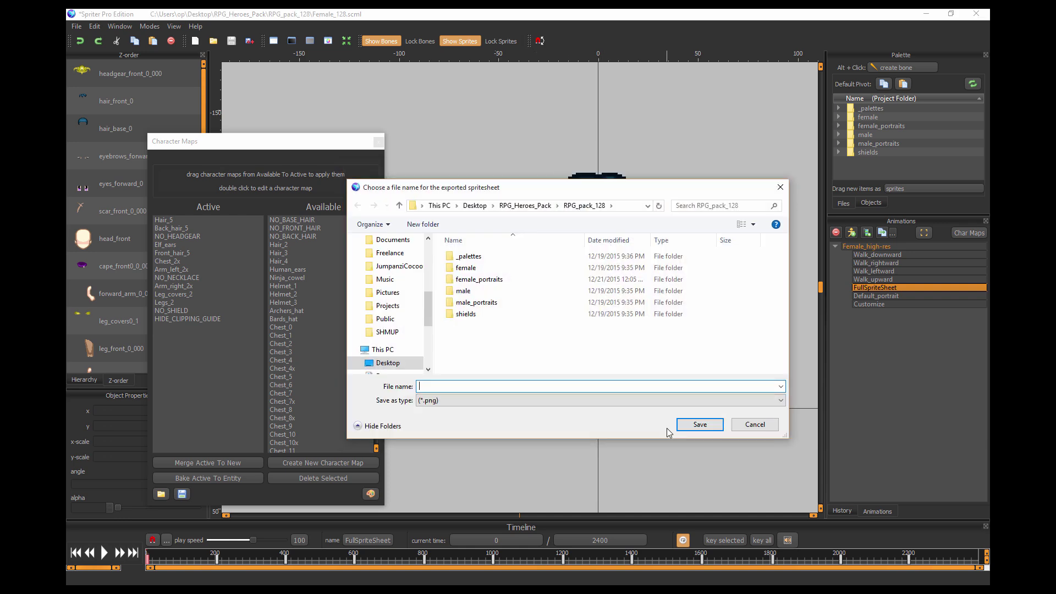
click(387, 362)
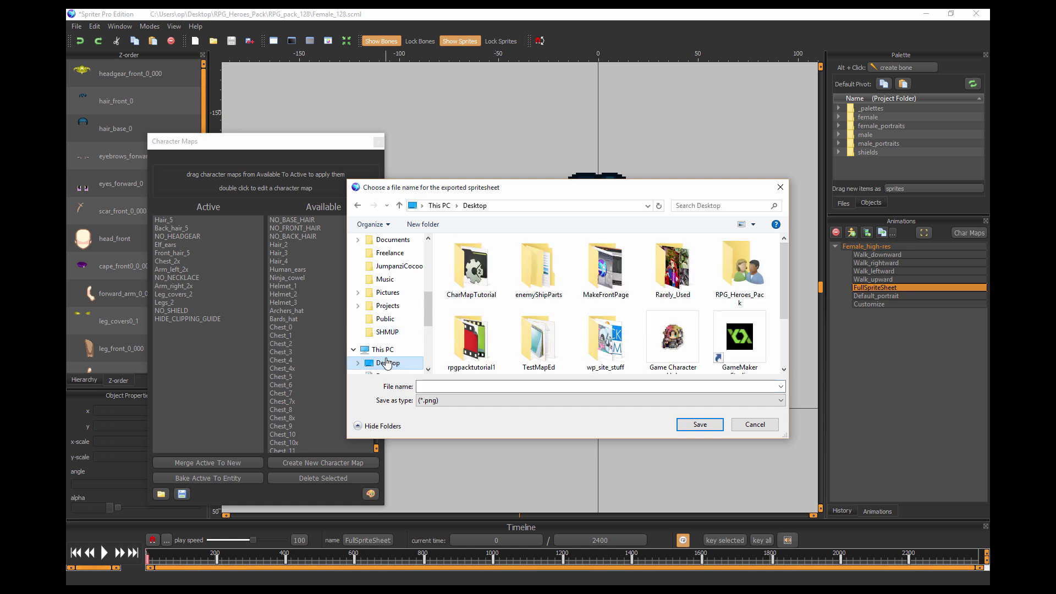
click(455, 386)
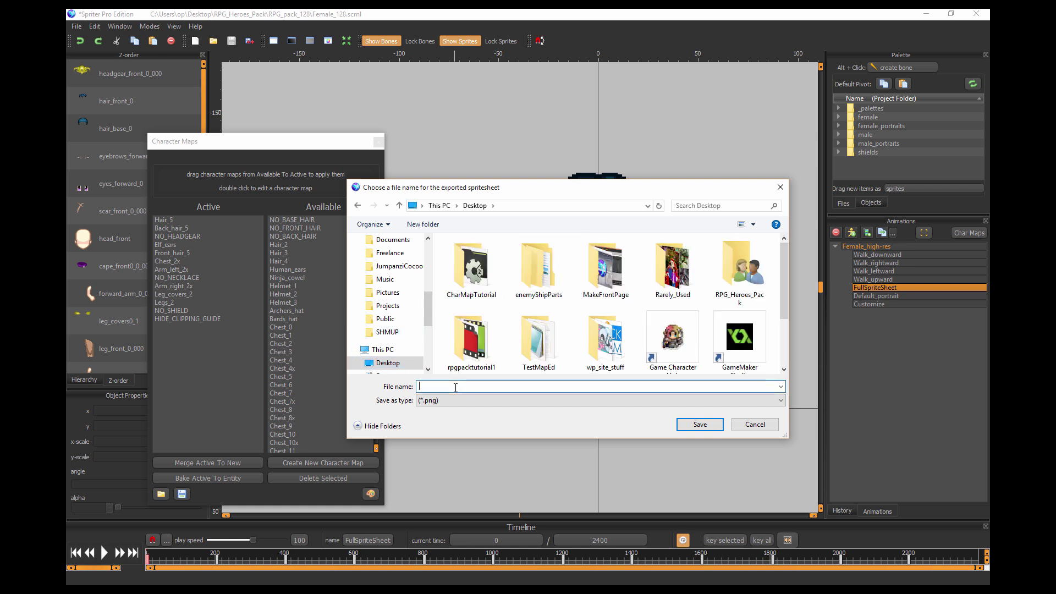
text(SpriteShee)
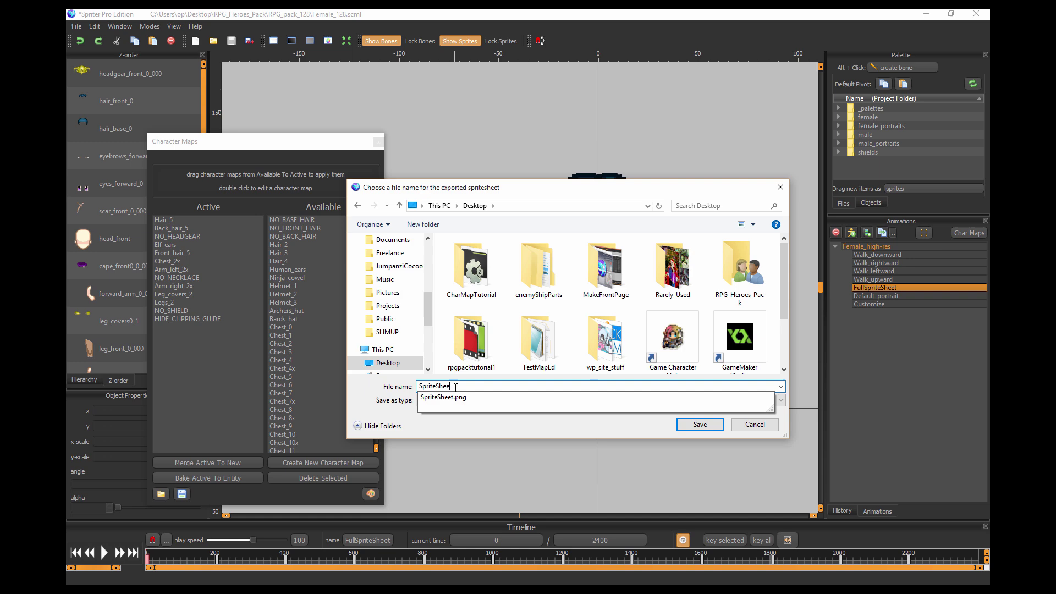
text(t)
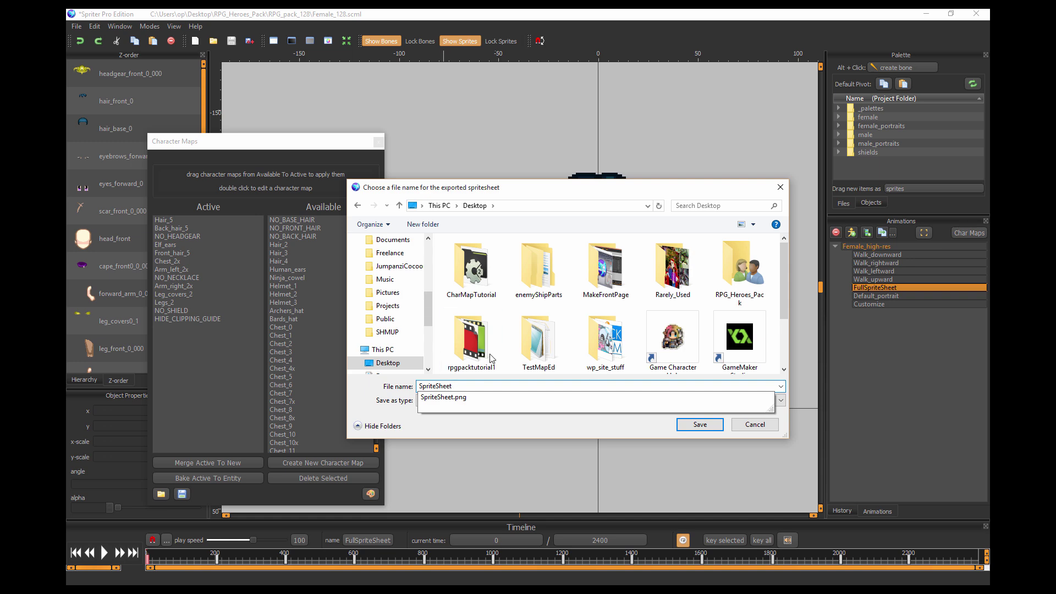
click(431, 402)
click(698, 424)
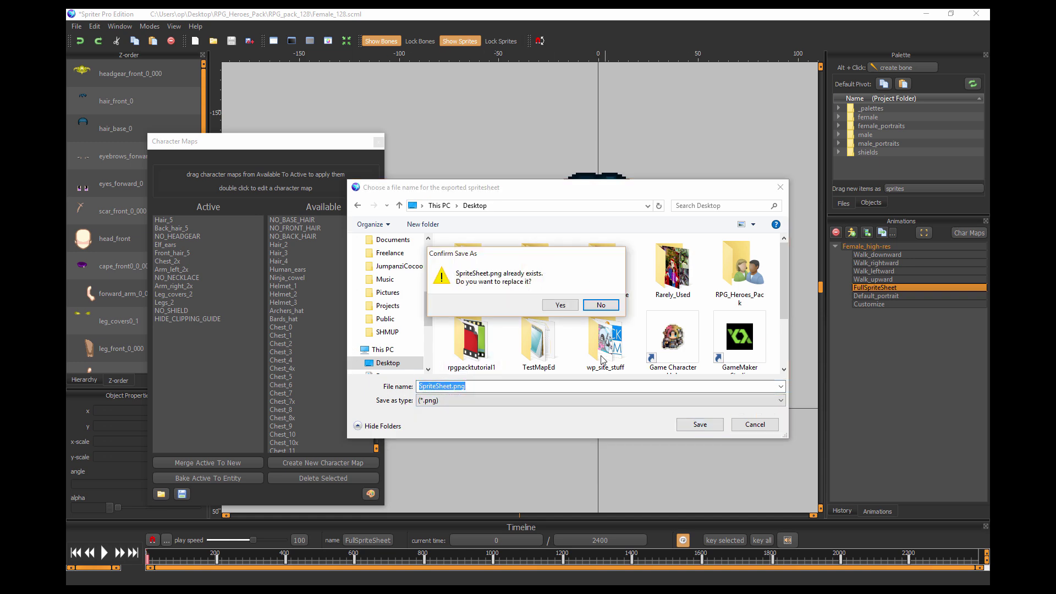
click(560, 306)
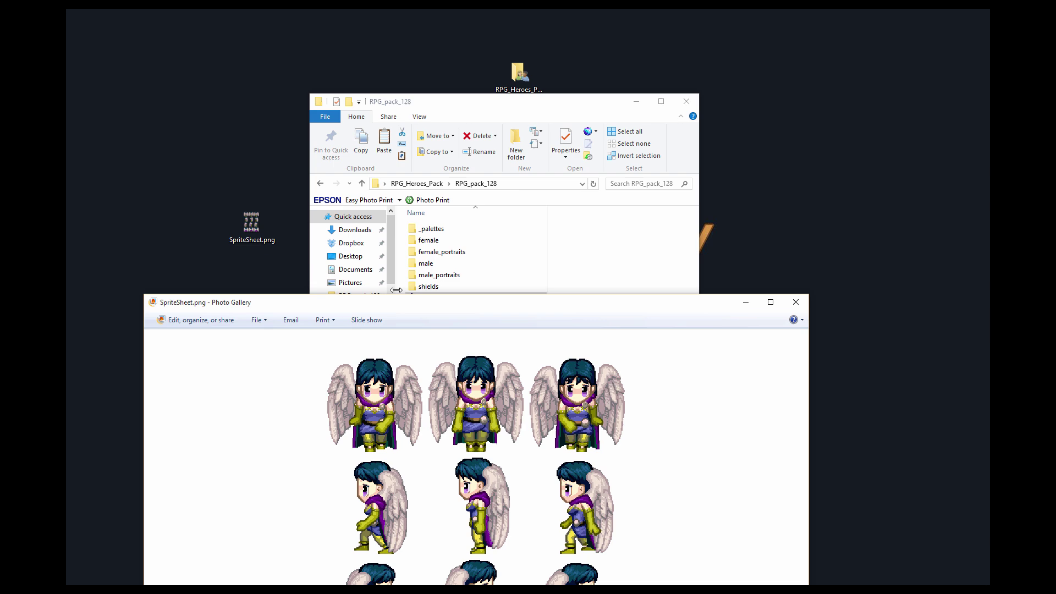
Reposition and zoom Photo Gallery to see all four rows of three walking frames.
drag(406, 296, 448, 52)
scroll(502, 234, up, 2)
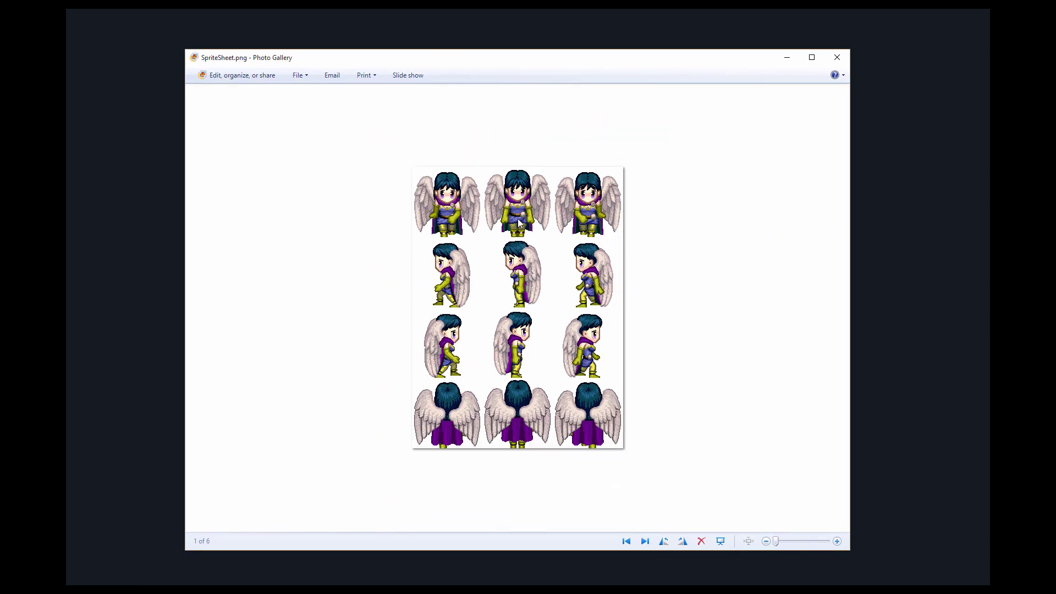
scroll(502, 234, down, 2)
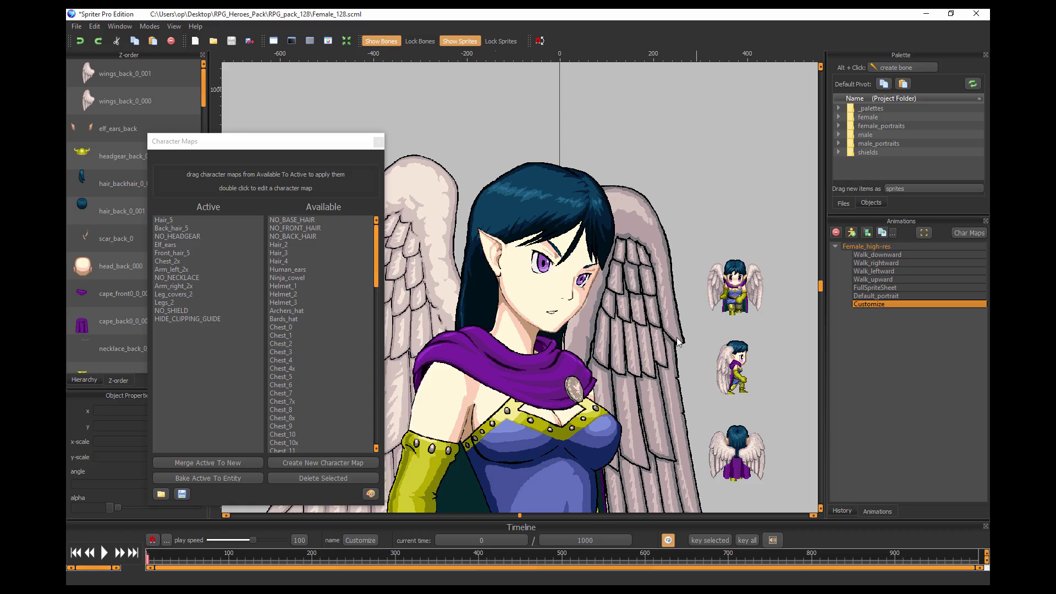
Select Default_portrait (1000 long) and centre the winged upper-body portrait on the canvas.
scroll(599, 309, up, 2)
key(Up)
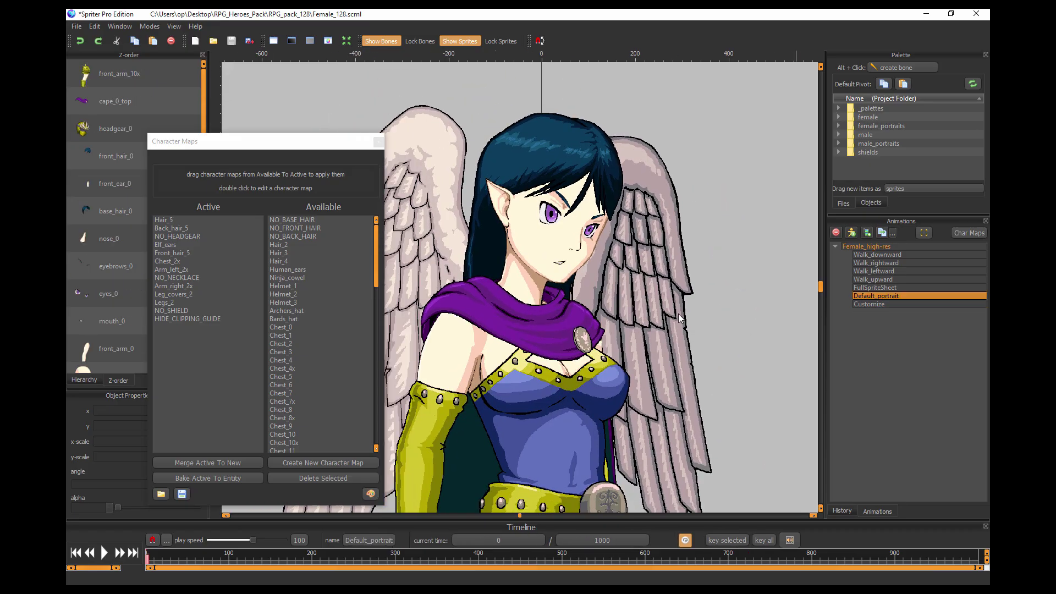
scroll(610, 275, up, 3)
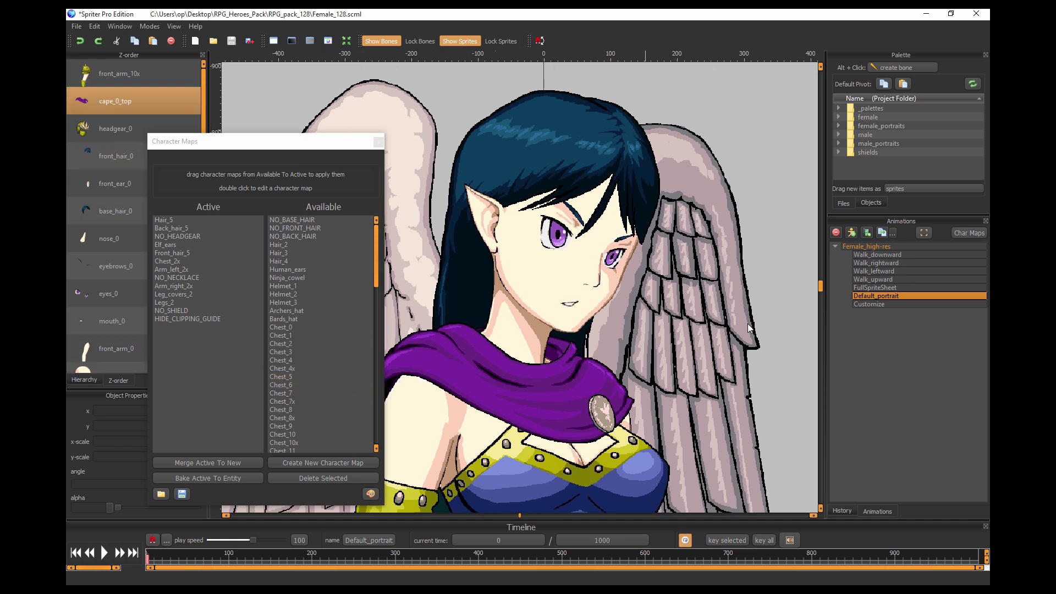
scroll(516, 361, down, 2)
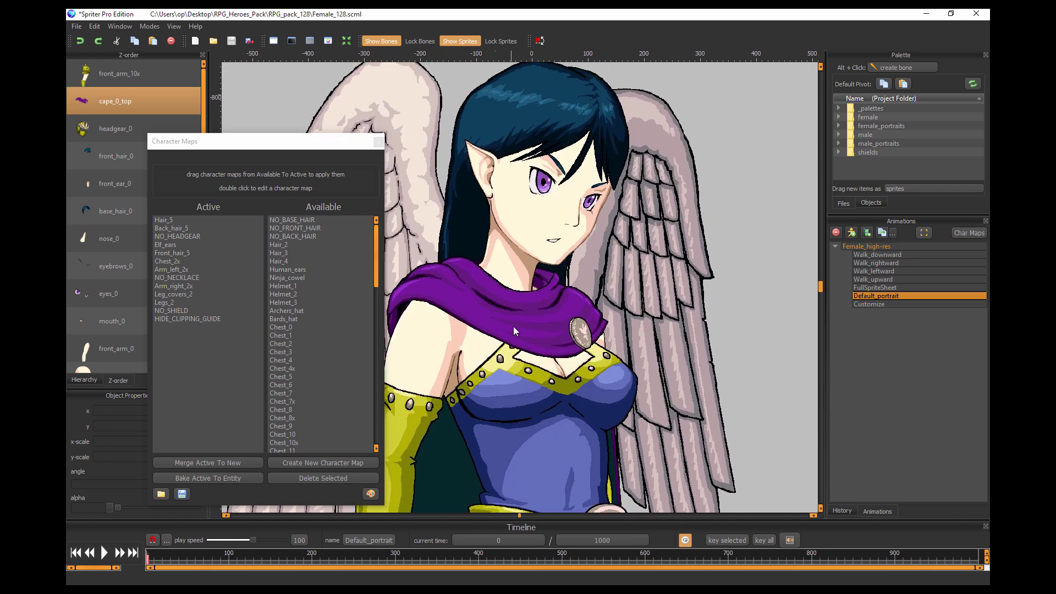
scroll(654, 360, down, 2)
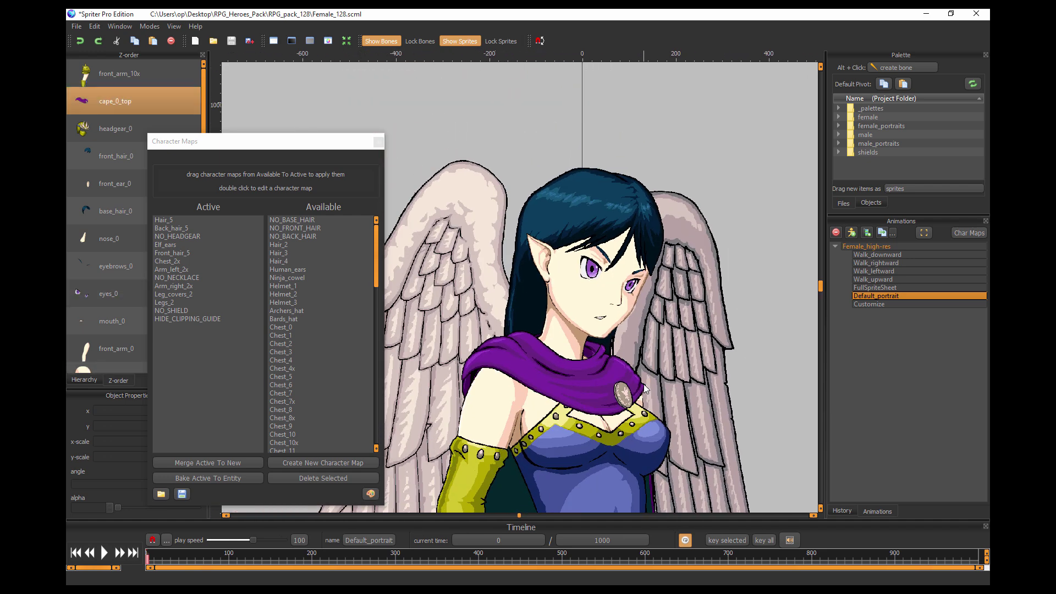
drag(663, 370, 652, 362)
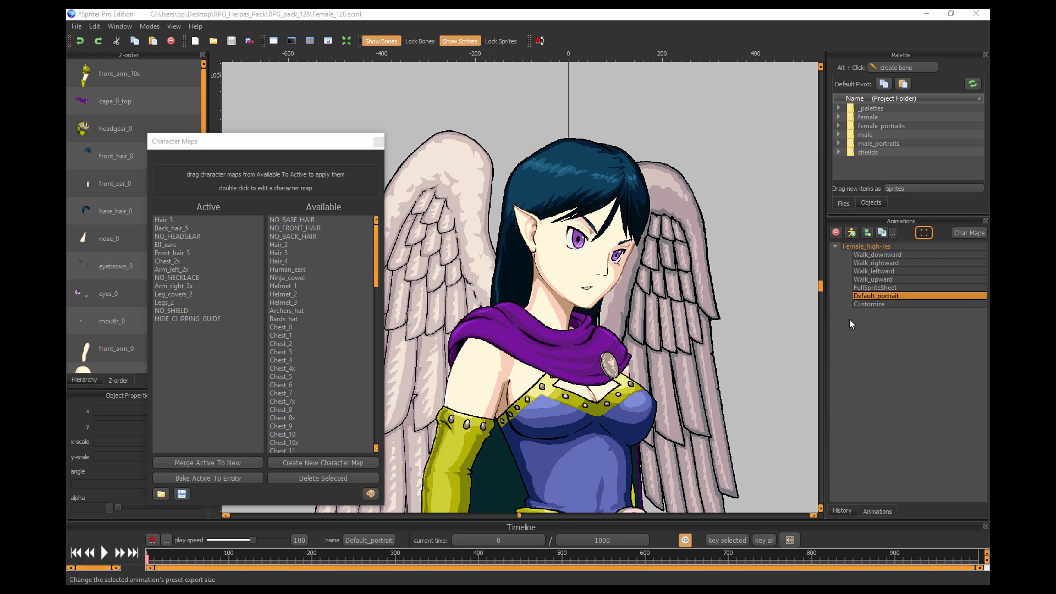
Drag the animation bounds to left -265, top -886, right 220, bottom -397 and apply.
click(924, 232)
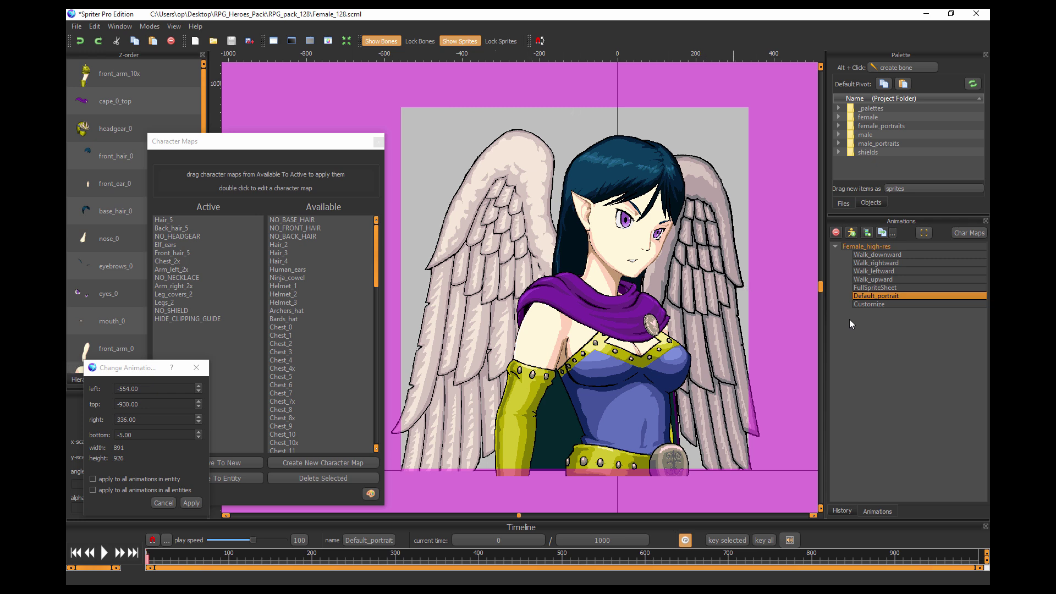
drag(580, 108, 580, 129)
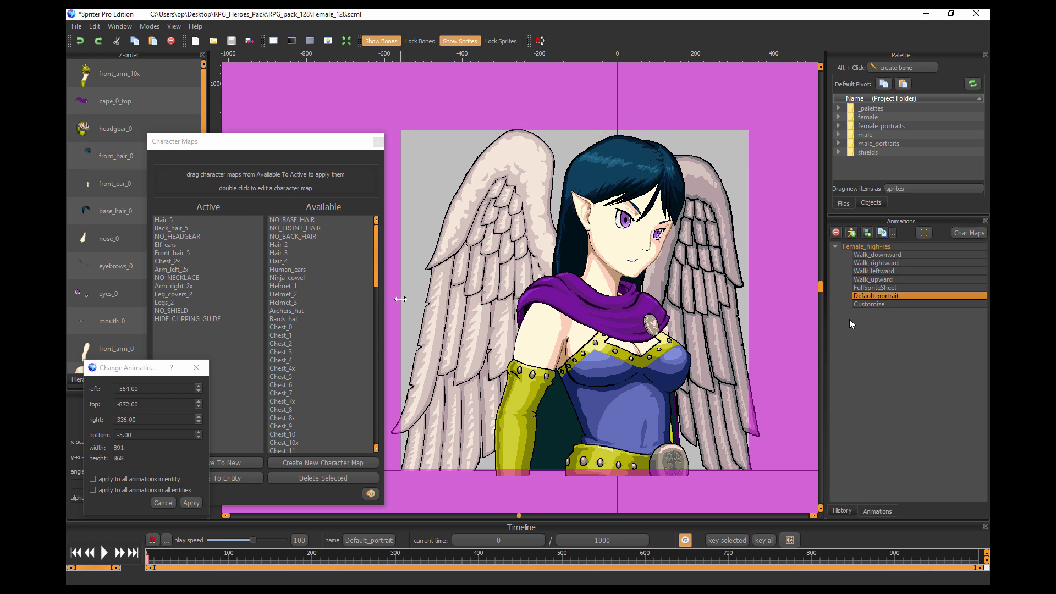
mouse_move(581, 130)
mouse_down()
mouse_move(581, 98)
mouse_move(579, 194)
mouse_move(571, 125)
mouse_up()
drag(572, 475, 594, 315)
drag(749, 220, 703, 220)
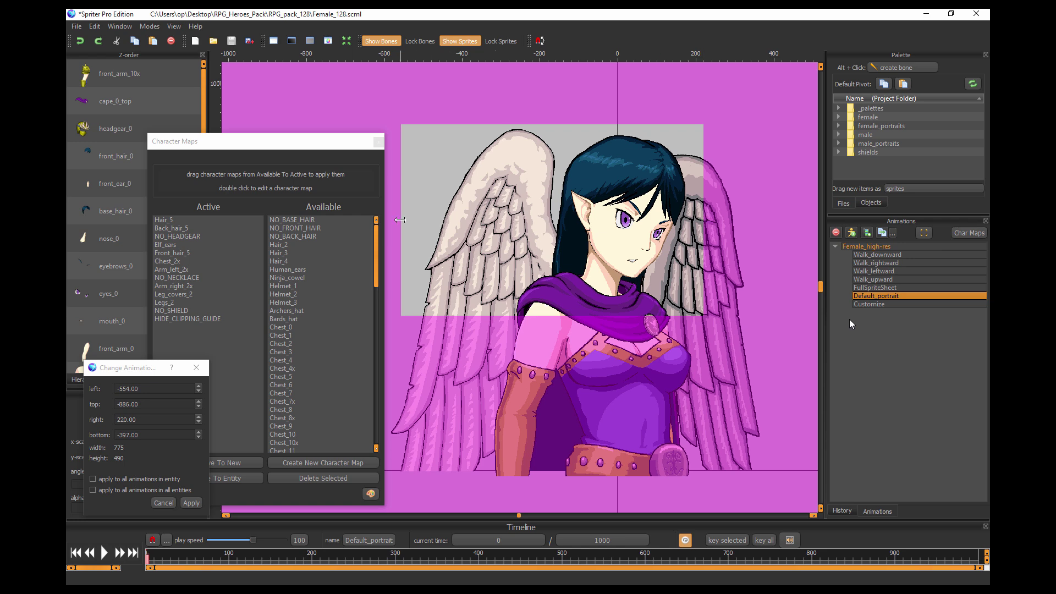
drag(401, 220, 513, 219)
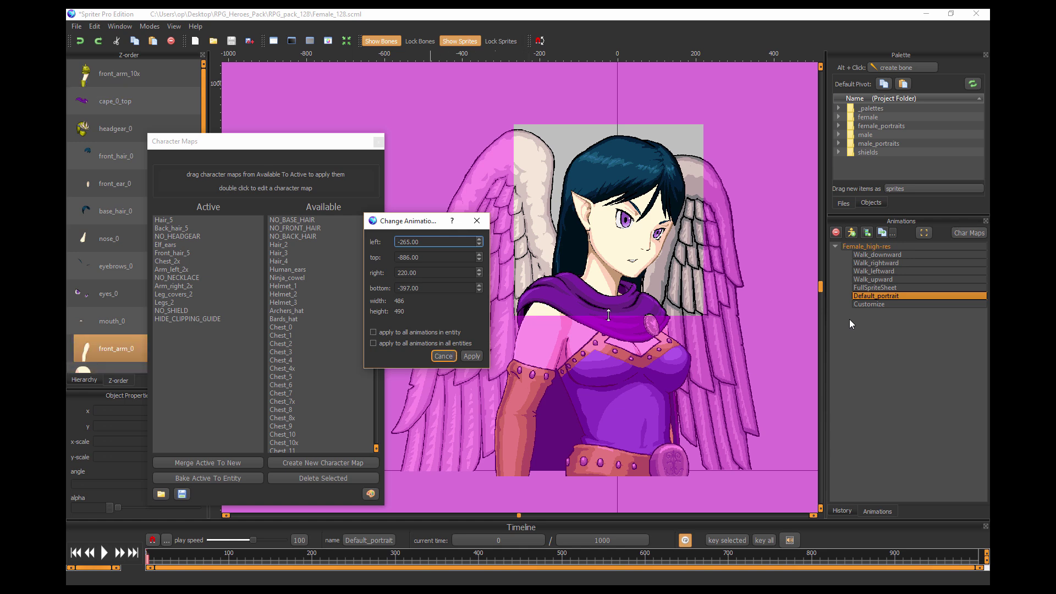
key(Return)
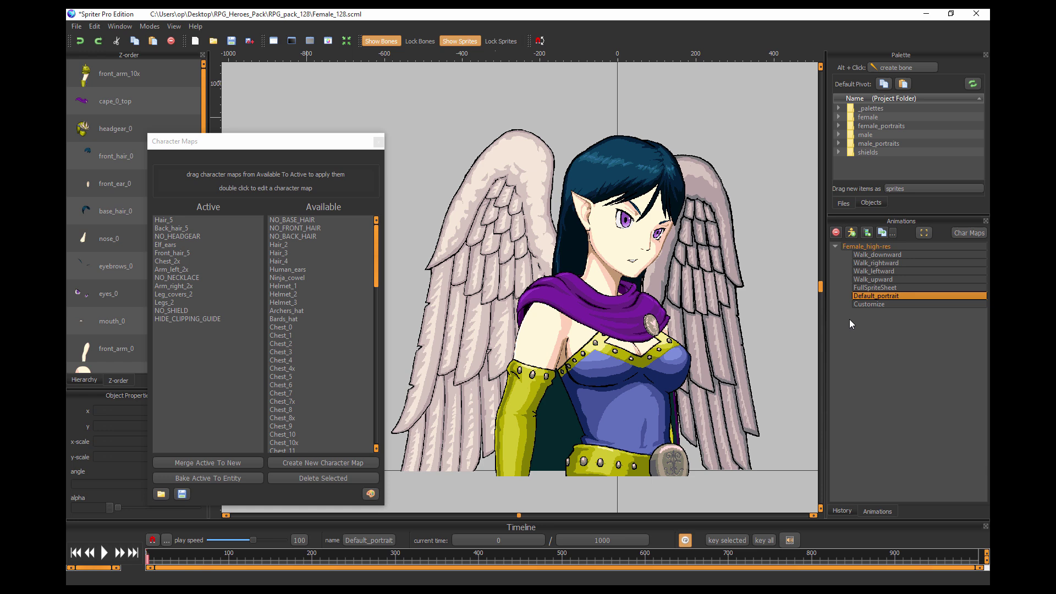
Export the portrait animation as 1 numbered PNG image named 'portrait' on the Desktop.
key(alt+f)
key(Down)
key(Down)
key(Down)
key(Down)
key(Down)
key(Down)
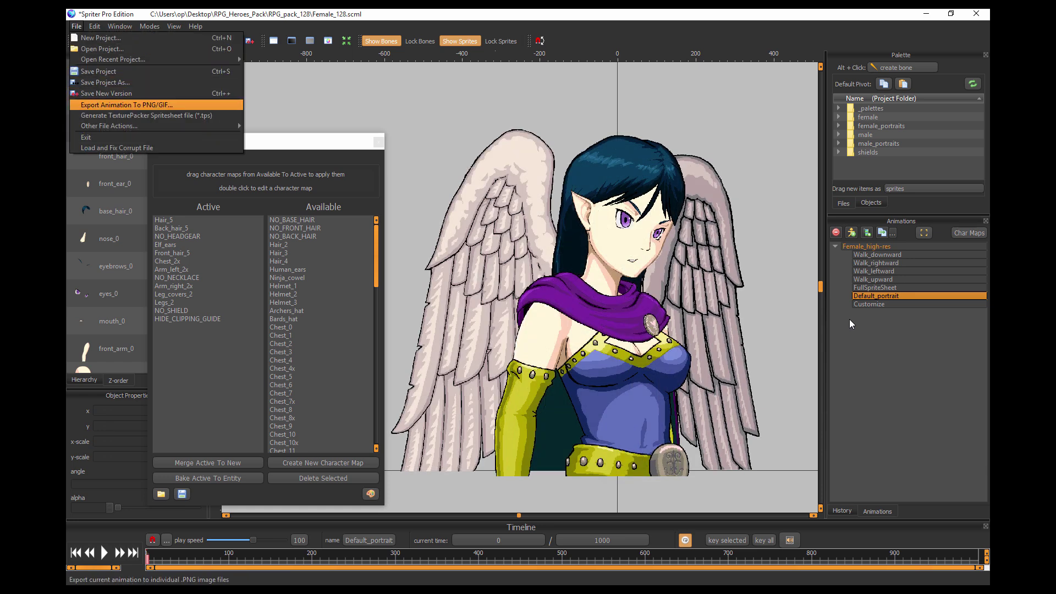
key(Return)
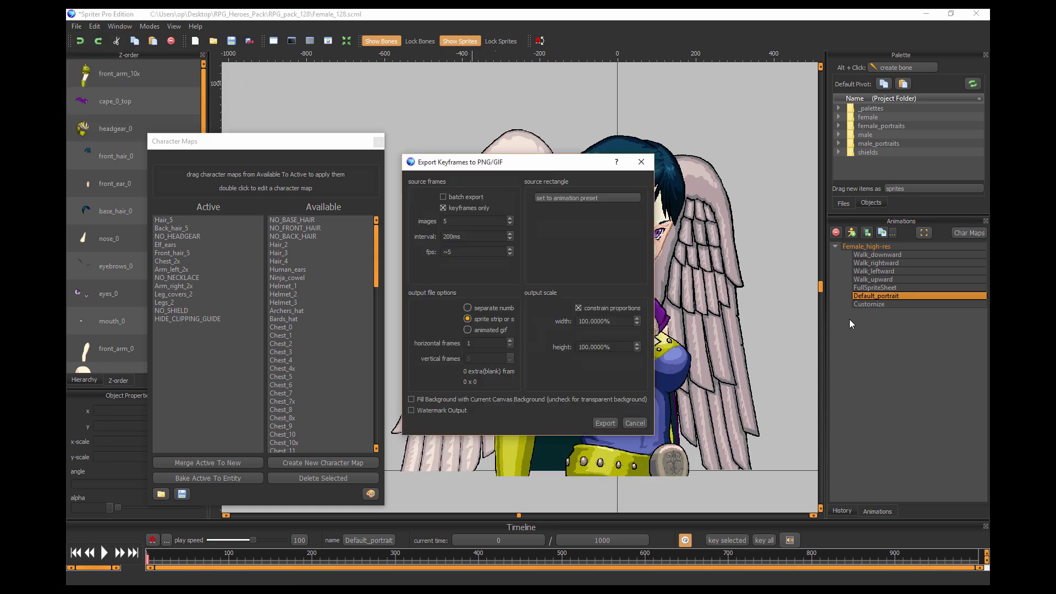
key(Tab)
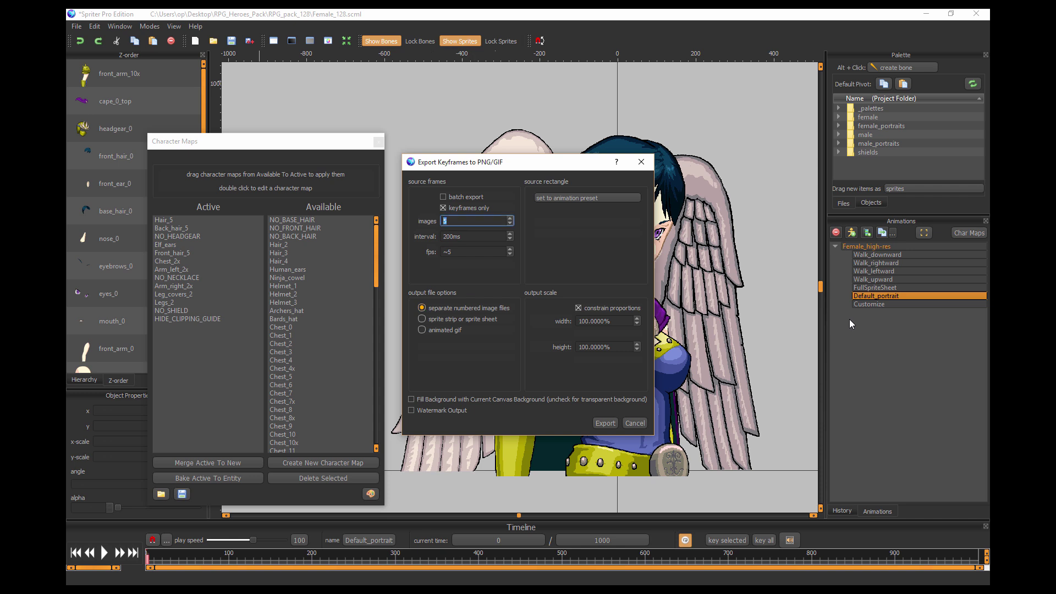
text(1)
key(Return)
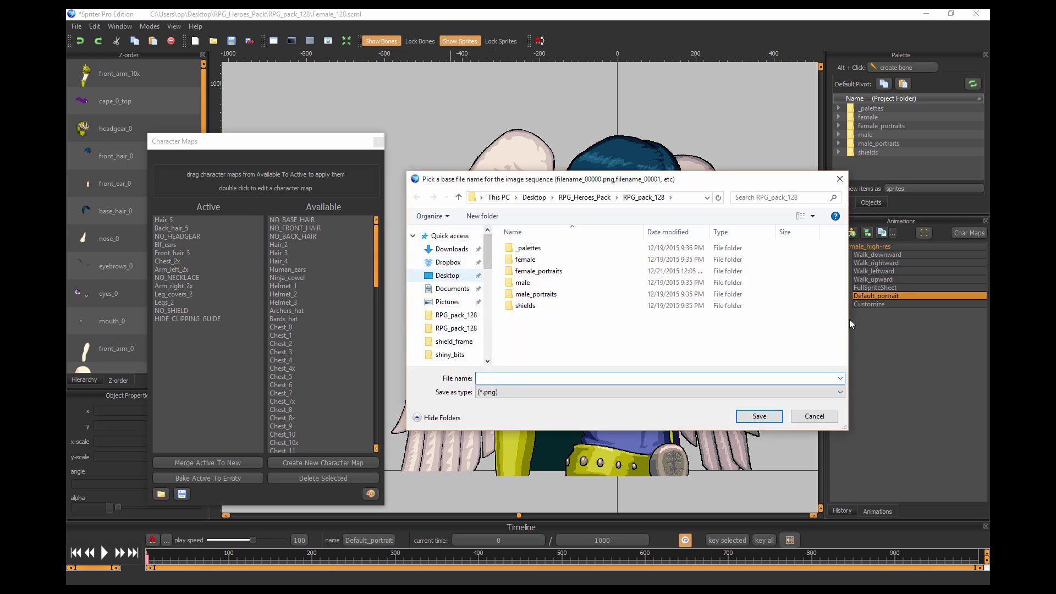
scroll(849, 319, down, 1)
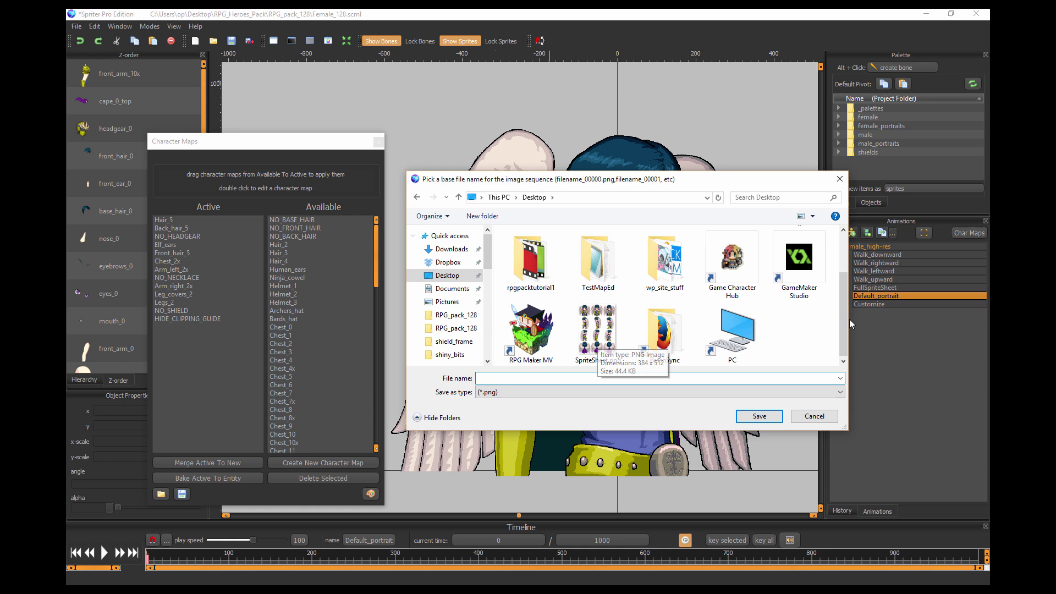
text(portr)
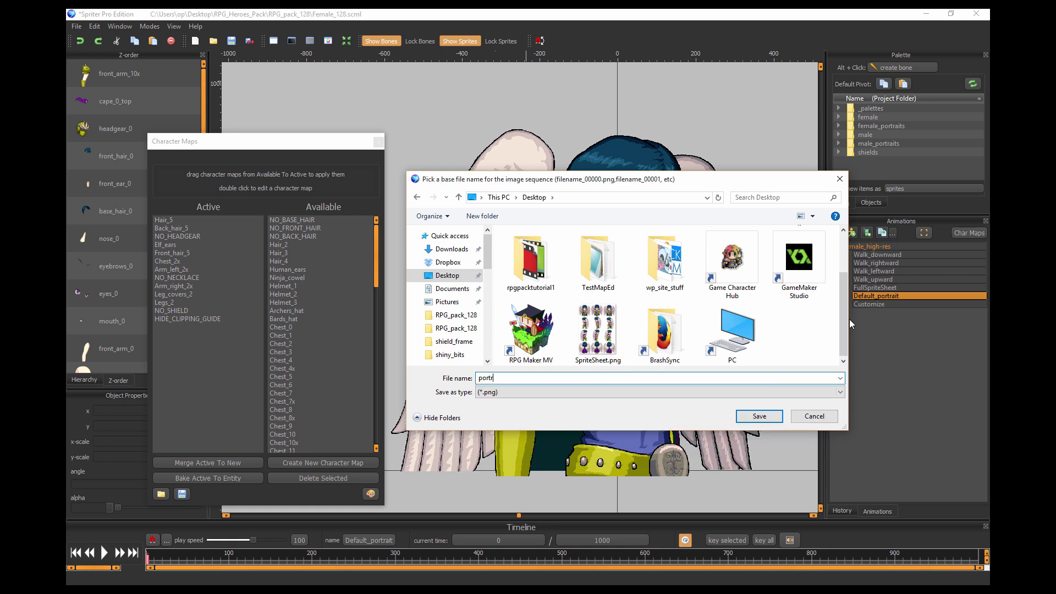
text(ait)
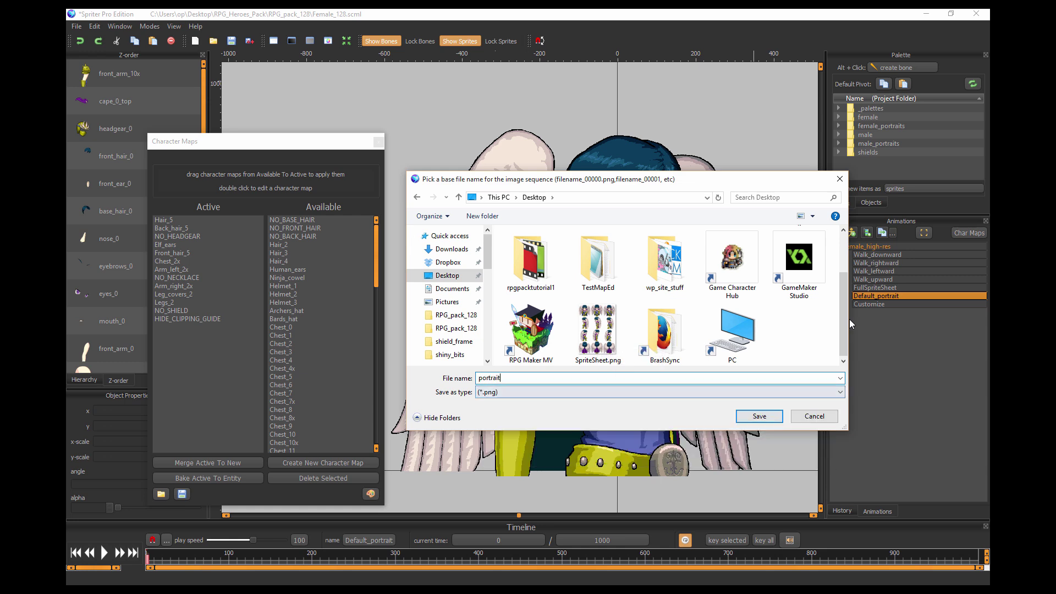
key(Return)
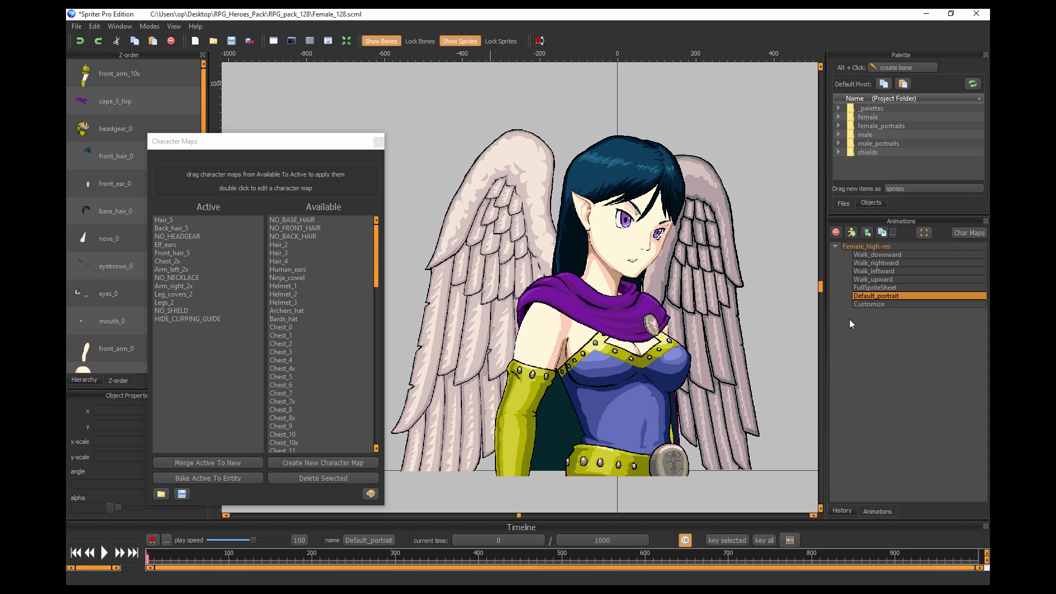
Minimize Spriter and open portrait_000.png from the Desktop to check the cropped portrait.
click(927, 13)
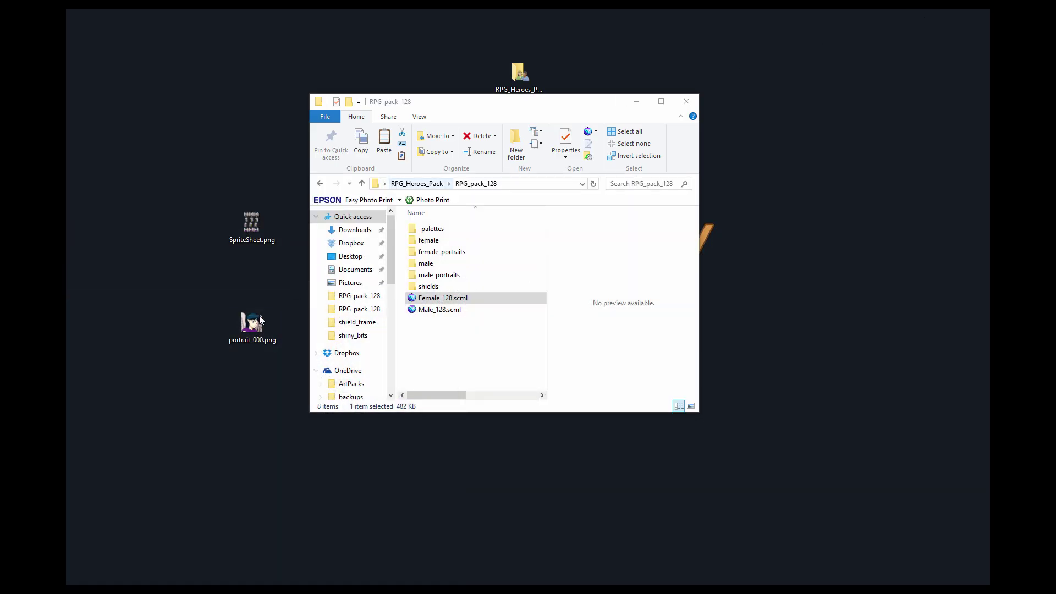
double_click(261, 320)
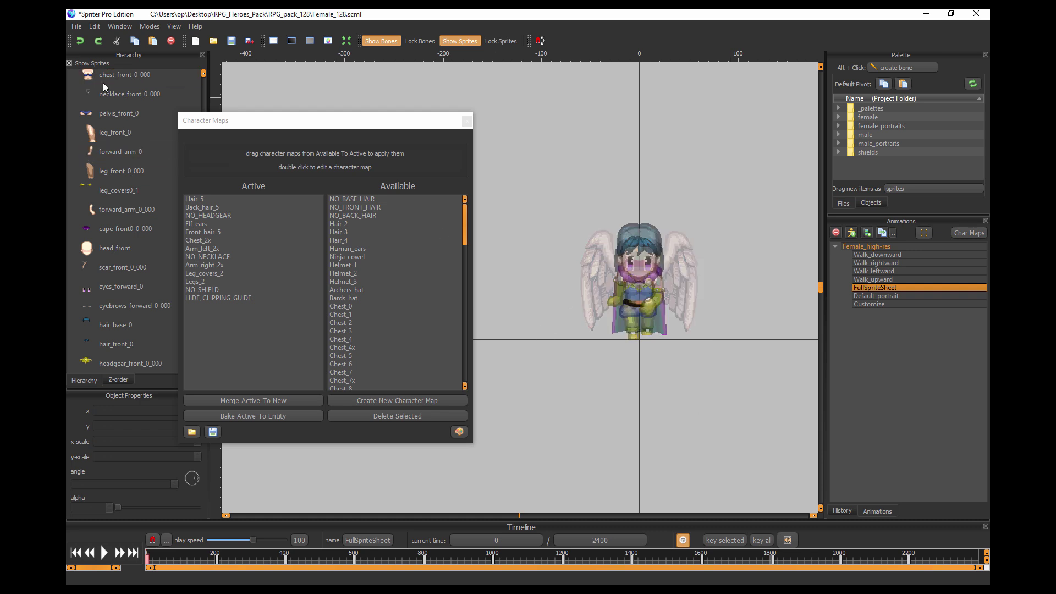
Run the PNG/GIF export again with the width percentage changed to half scale.
click(76, 27)
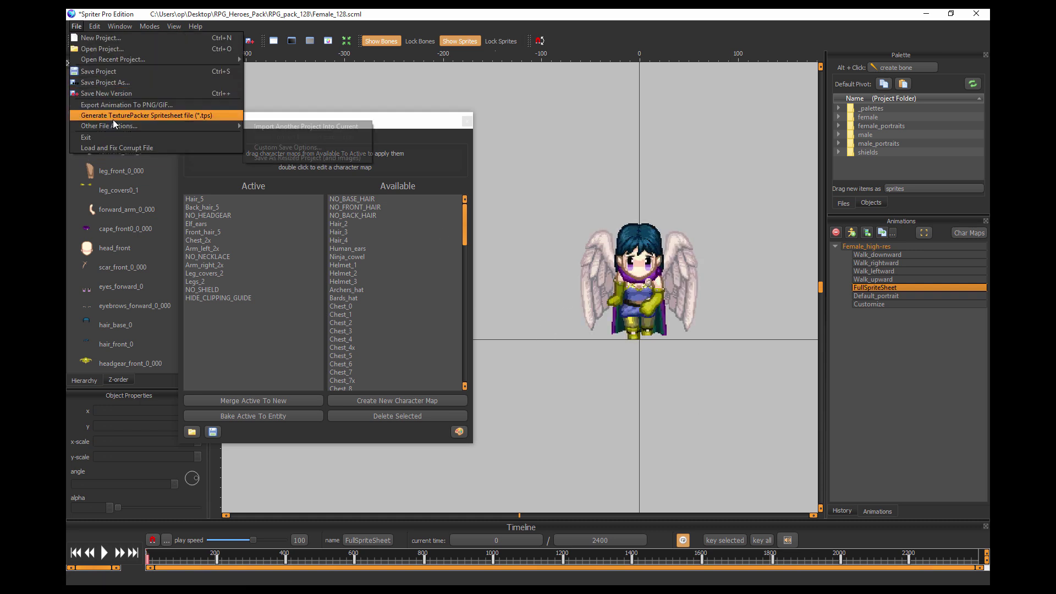
click(104, 105)
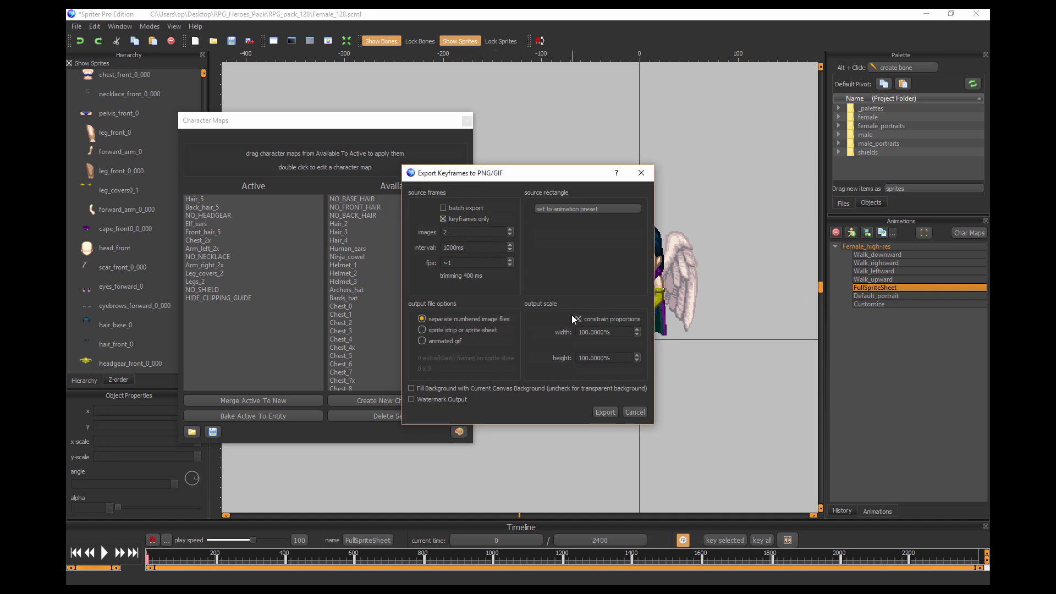
drag(583, 332, 490, 330)
text(5)
key(Return)
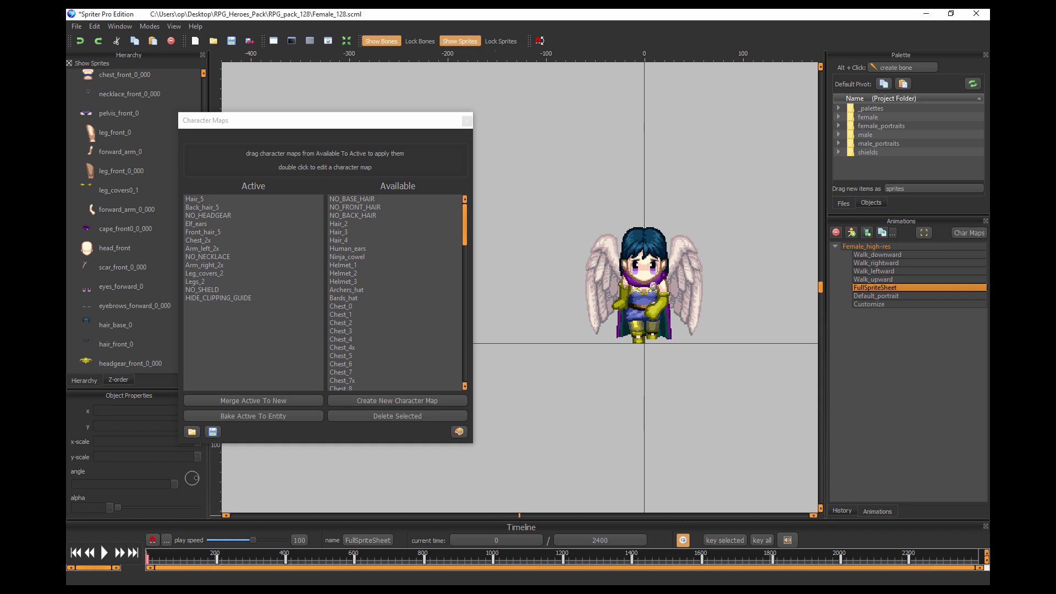
Recentre the heroine on the canvas, then select and deselect her forward arm sprite.
drag(572, 341, 529, 425)
click(603, 387)
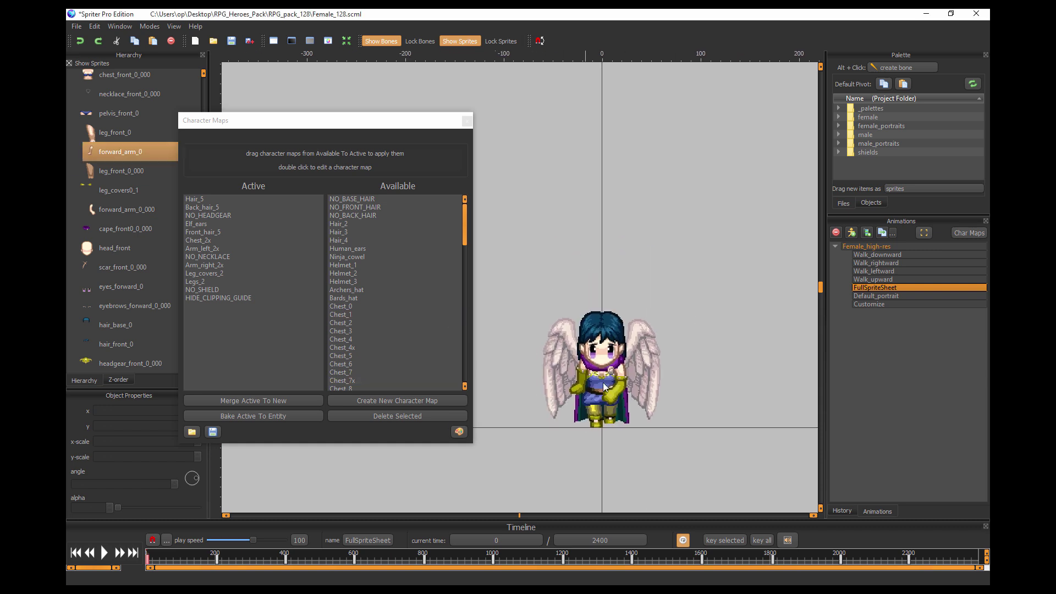
click(563, 316)
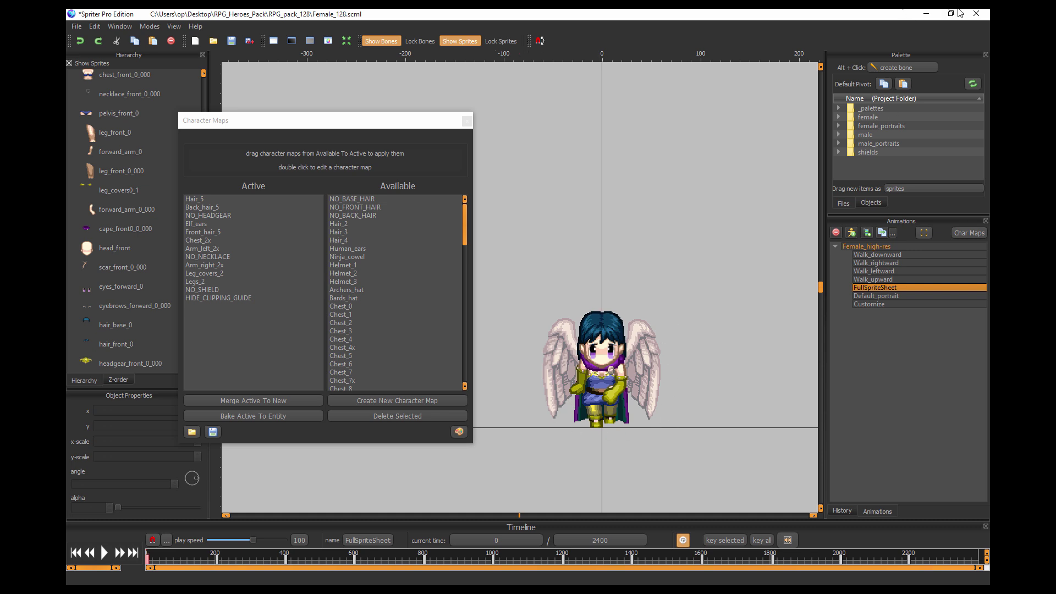
Close Spriter without saving the 128px project and open RPG_pack_48's Female_48.scml.
click(977, 13)
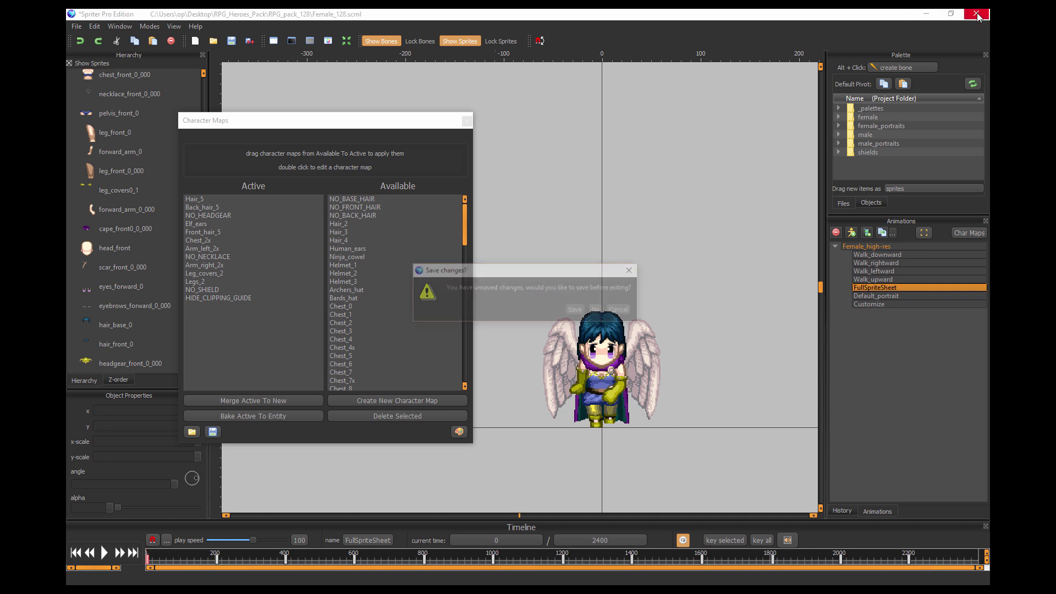
click(597, 311)
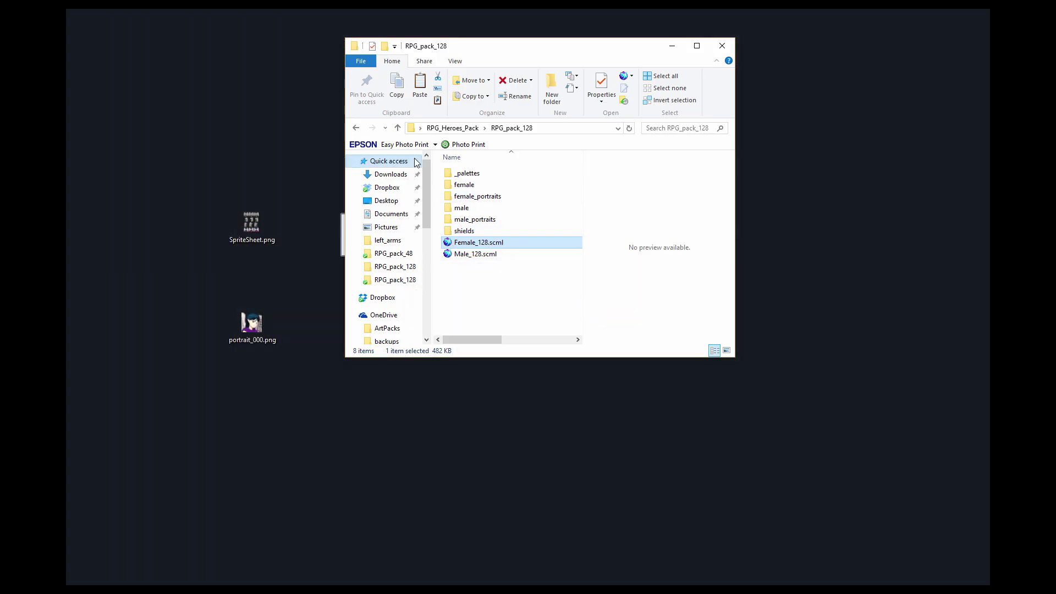
key(BackSpace)
click(487, 186)
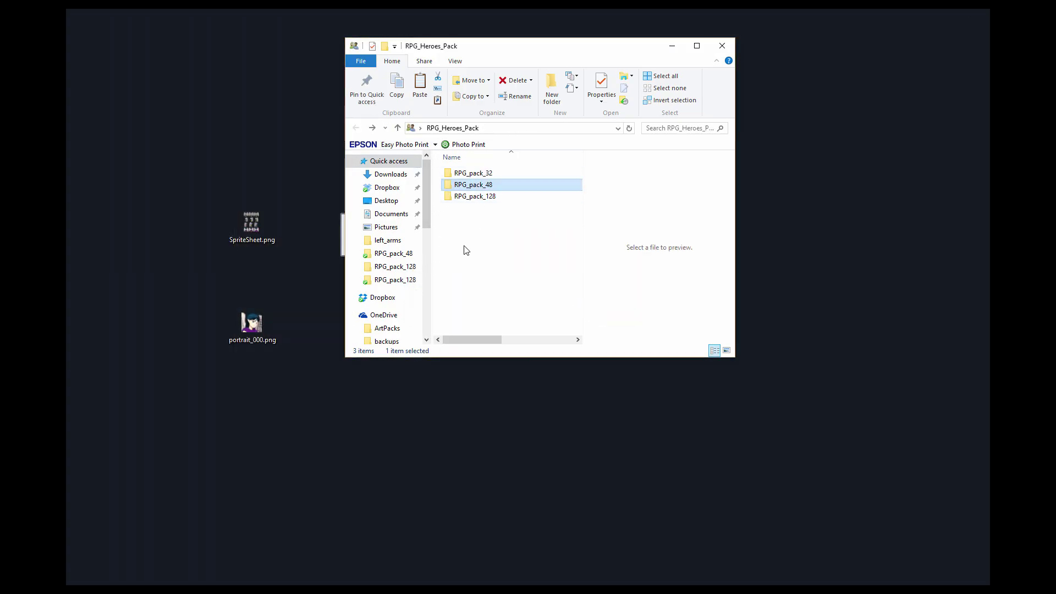
double_click(487, 186)
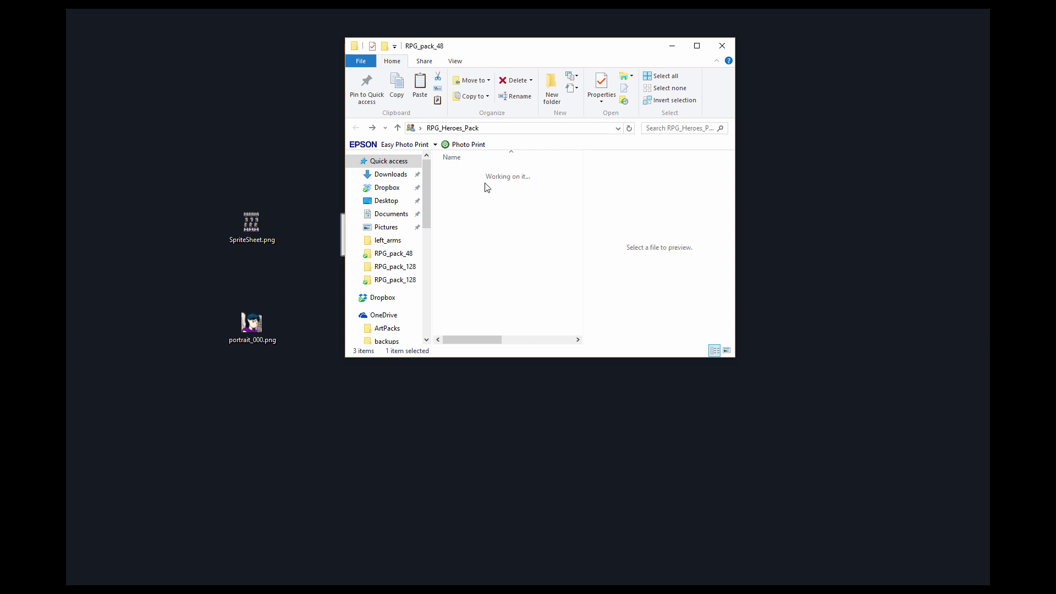
double_click(467, 220)
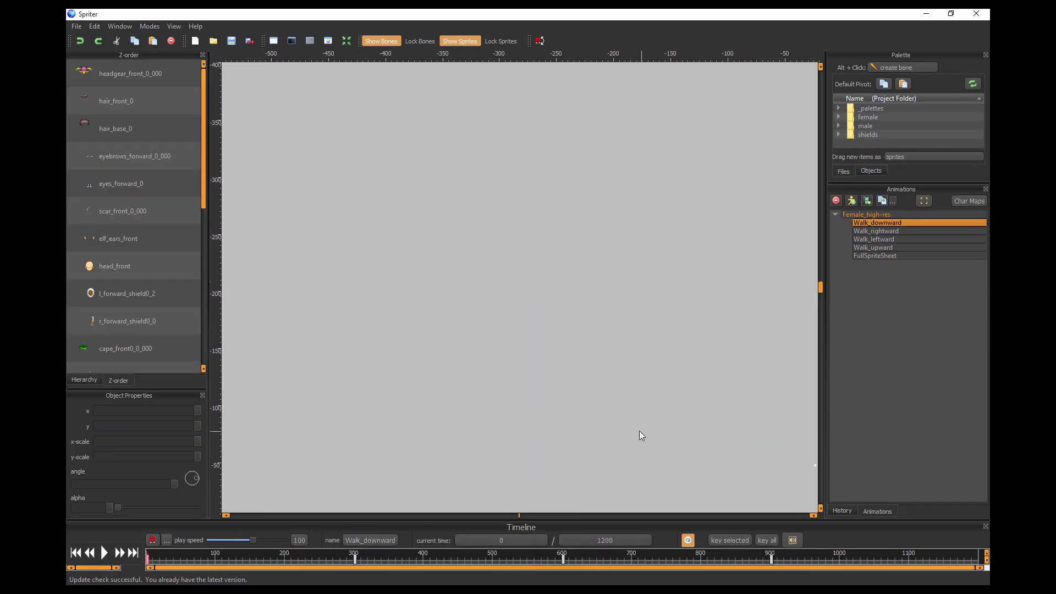
Load the female_0.scms character map stack from the Desktop in the Character Maps window.
scroll(664, 375, up, 5)
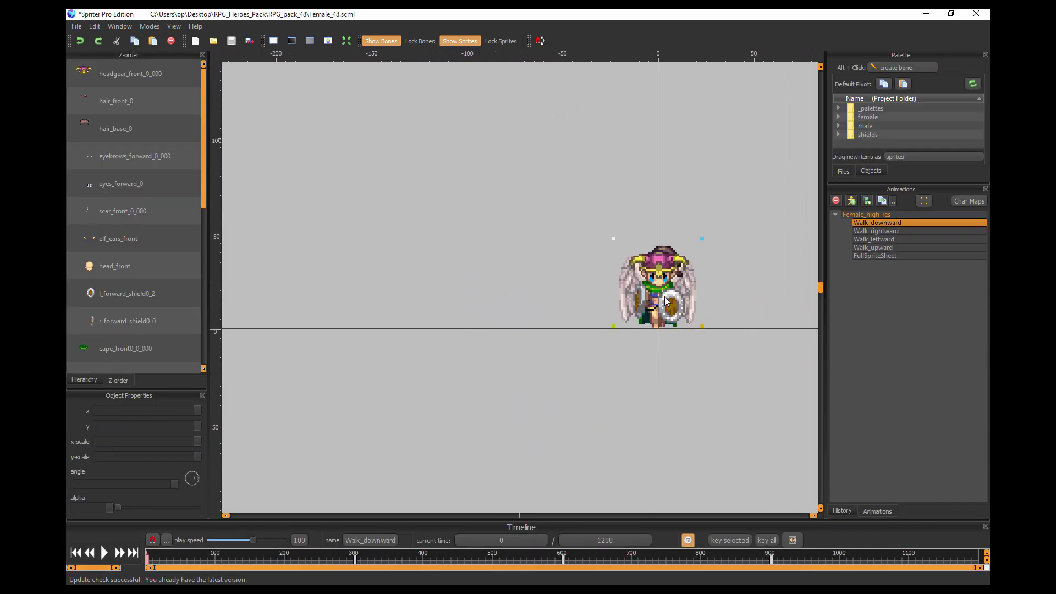
click(670, 285)
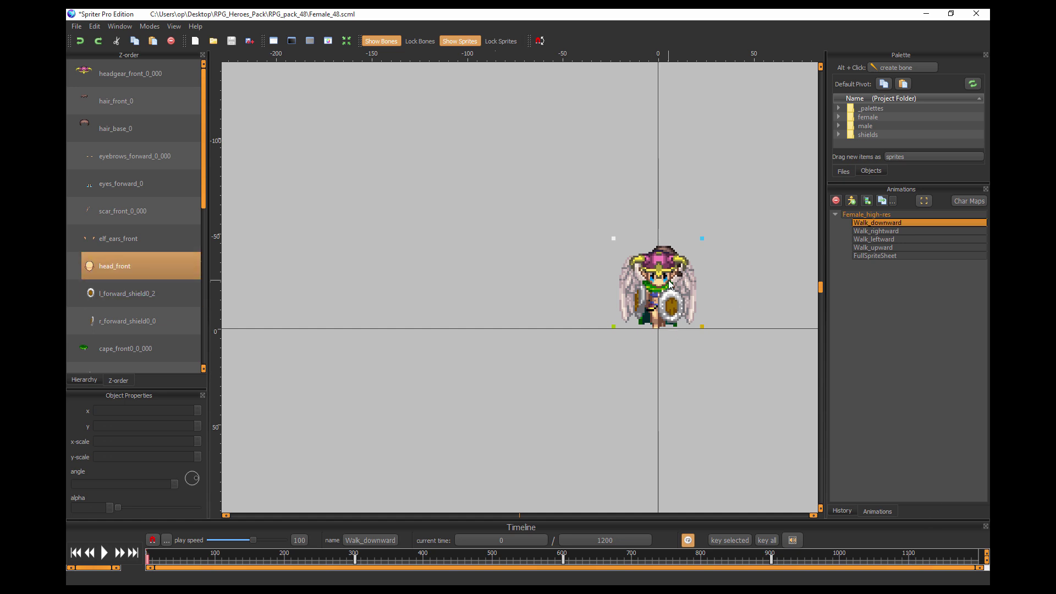
click(409, 475)
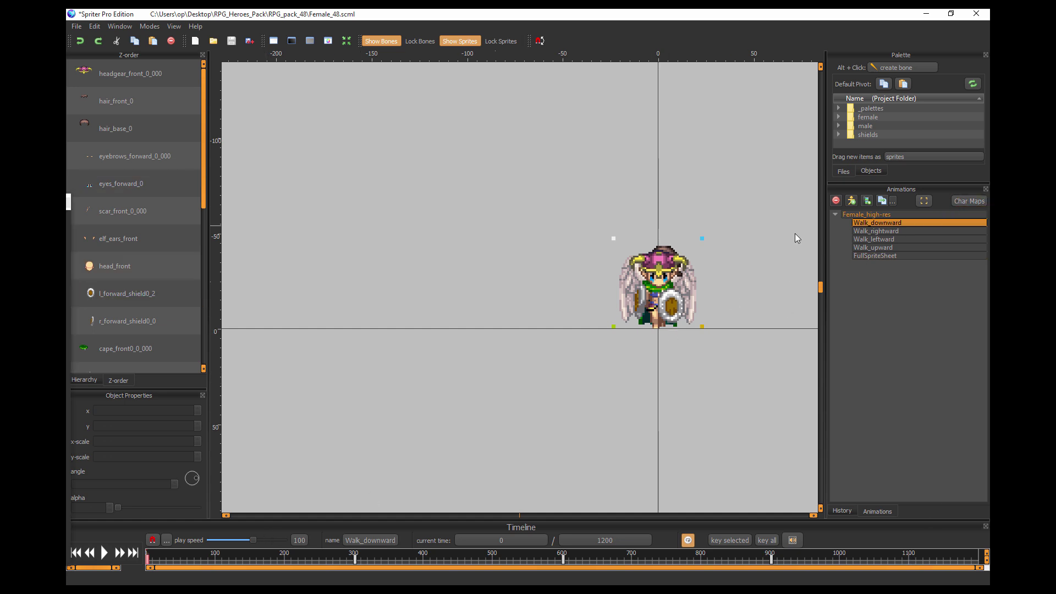
drag(67, 242, 231, 151)
scroll(297, 418, down, 10)
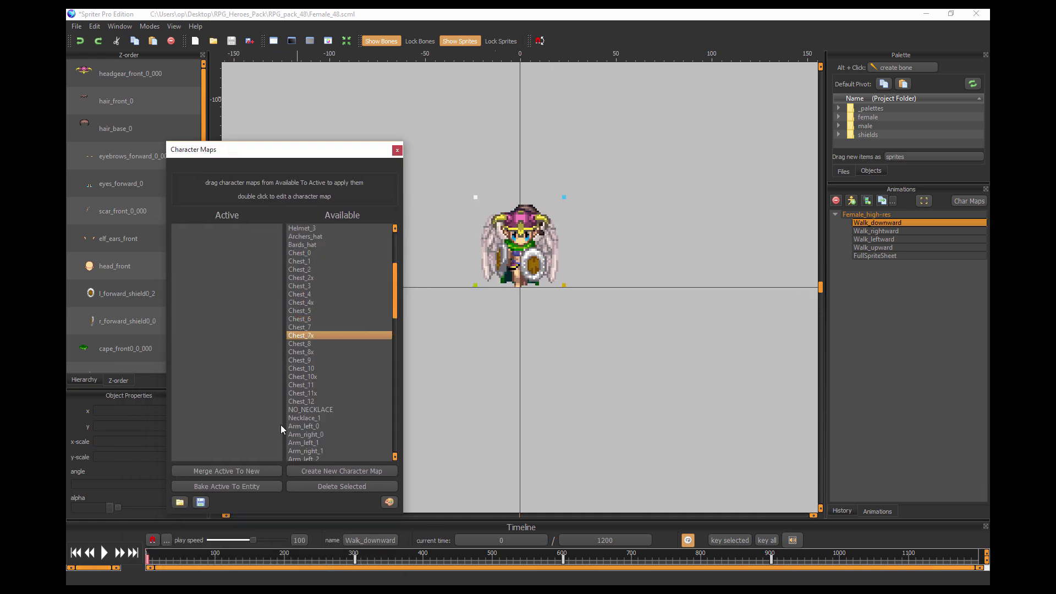
click(179, 502)
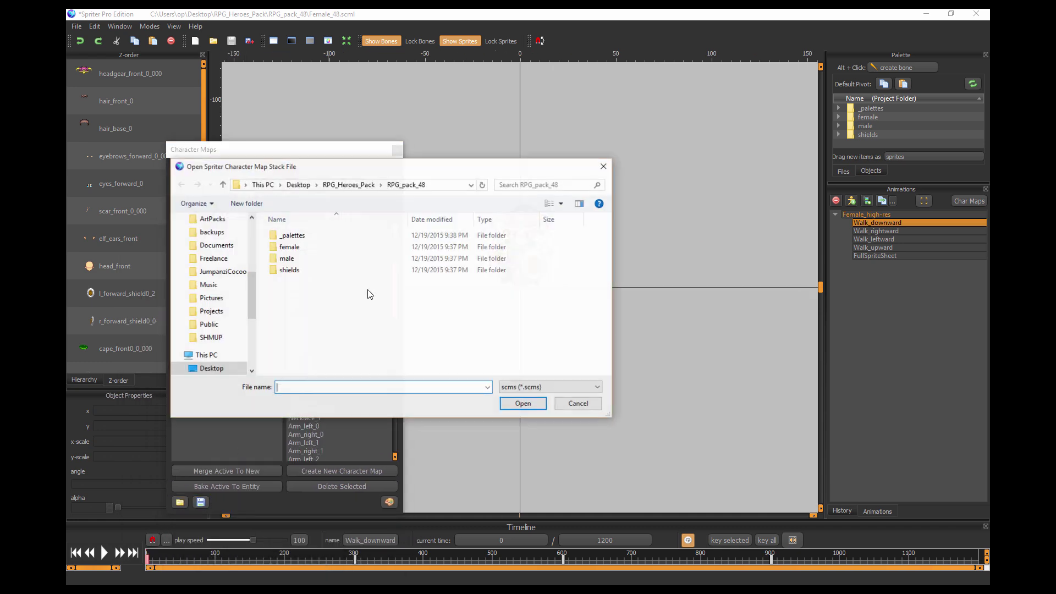
scroll(212, 275, up, 3)
scroll(209, 275, up, 2)
click(211, 232)
scroll(429, 308, down, 1)
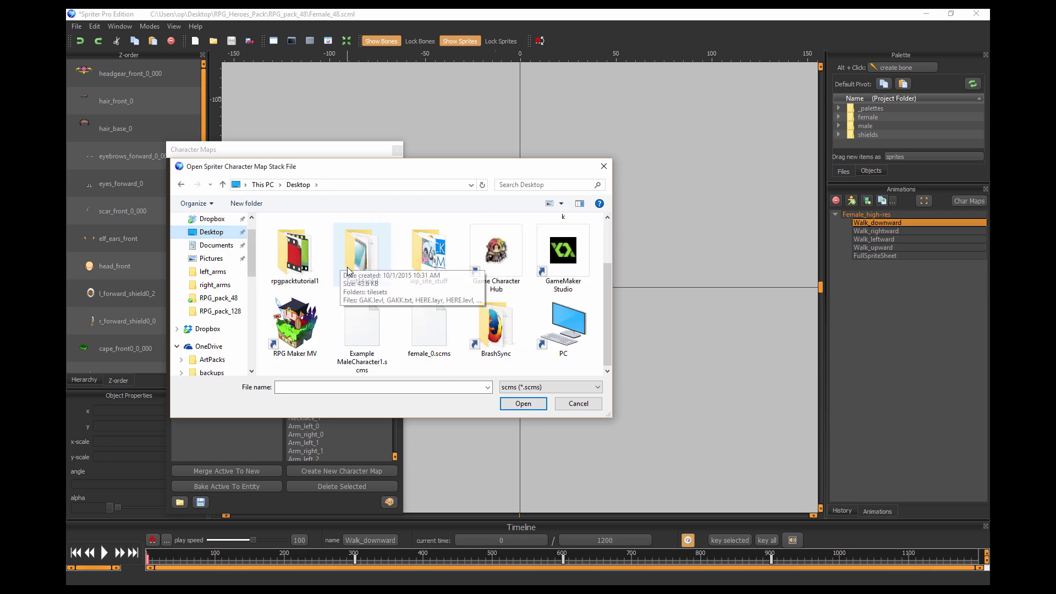
double_click(429, 330)
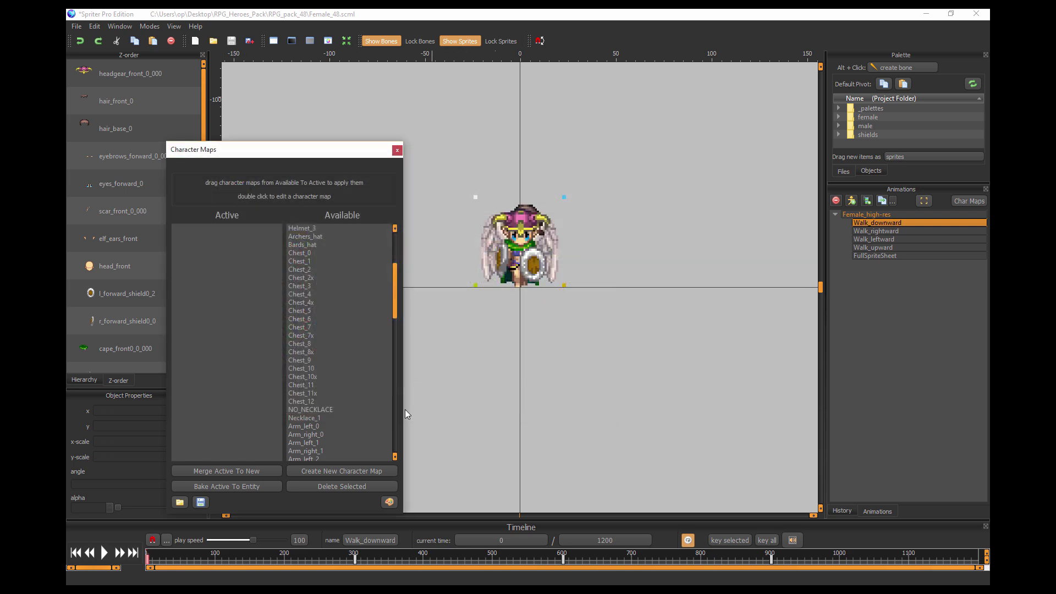
Add HIDE_CLIPPING_GUIDE to the active character maps and switch to the FullSpriteSheet animation.
drag(570, 341, 648, 395)
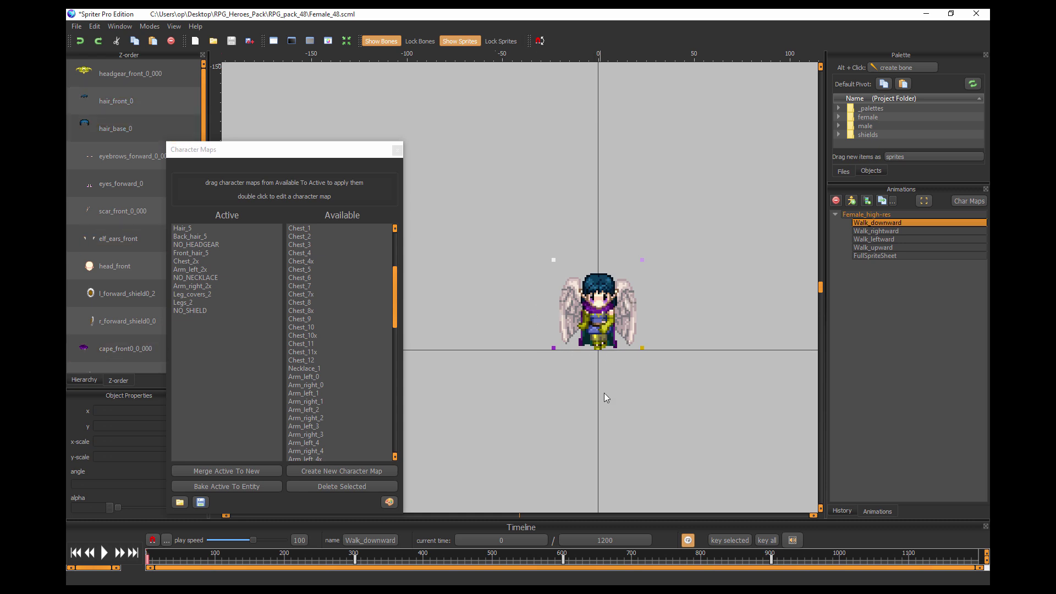
scroll(650, 422, up, 5)
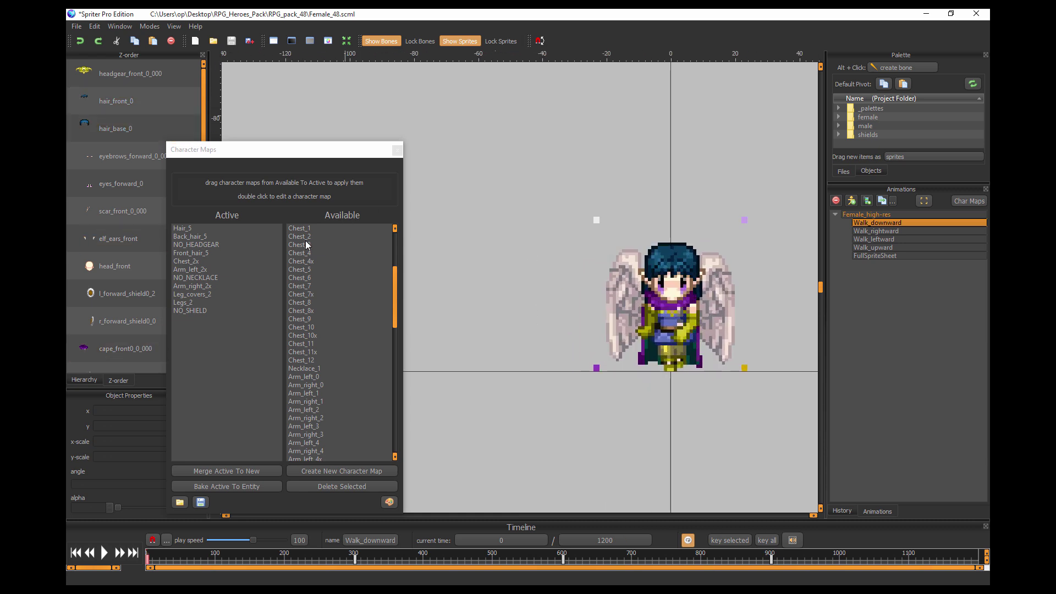
scroll(352, 292, up, 5)
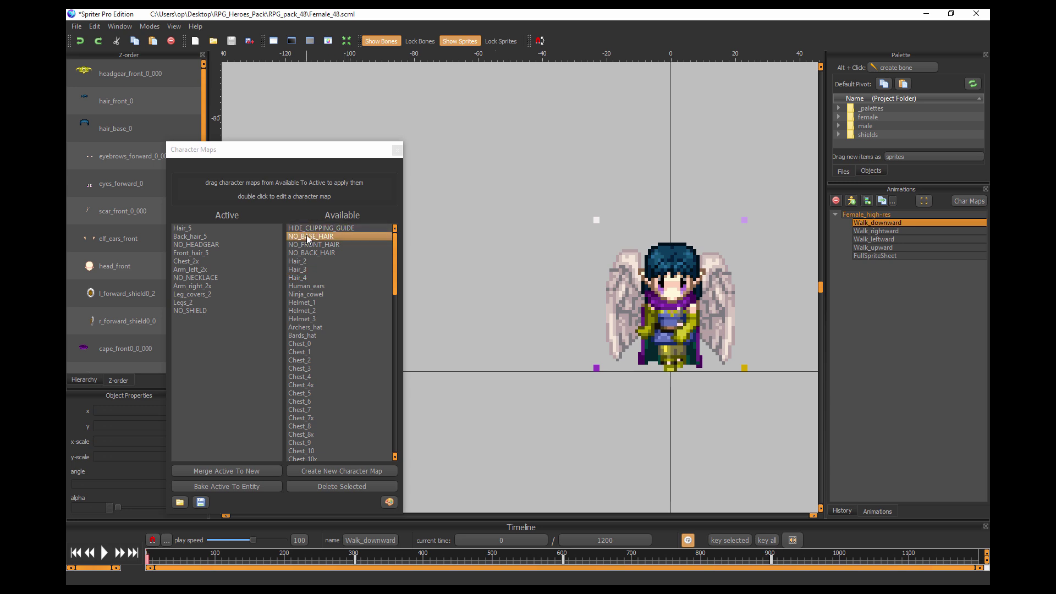
drag(308, 228, 210, 348)
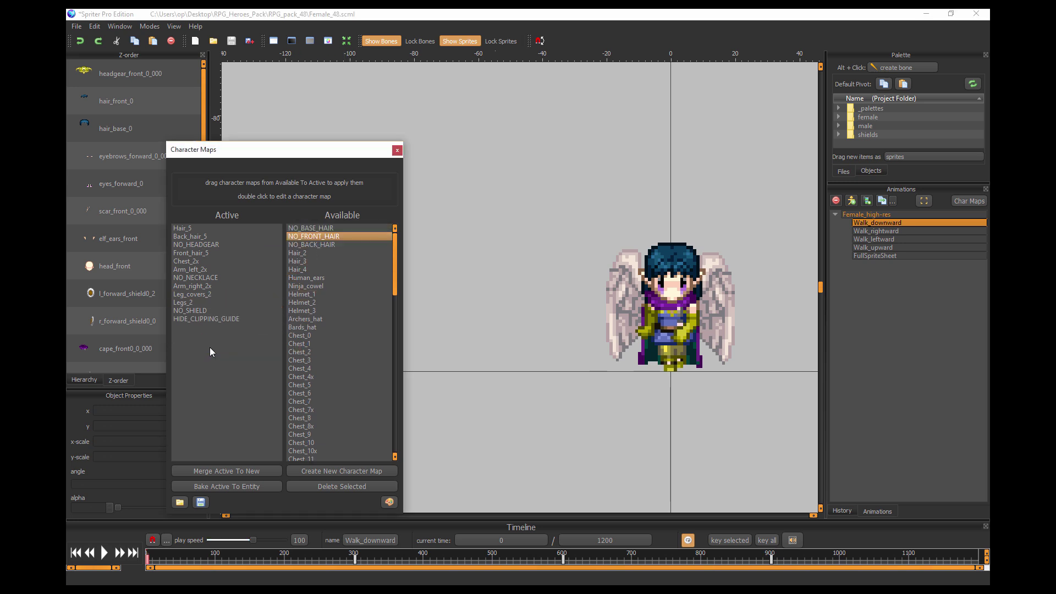
scroll(593, 325, up, 1)
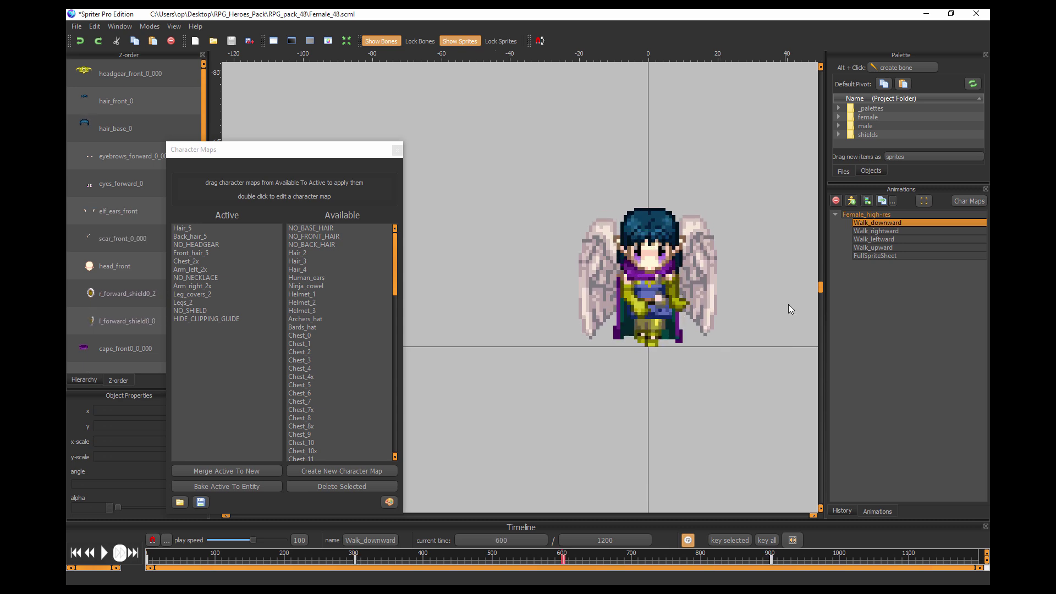
click(869, 256)
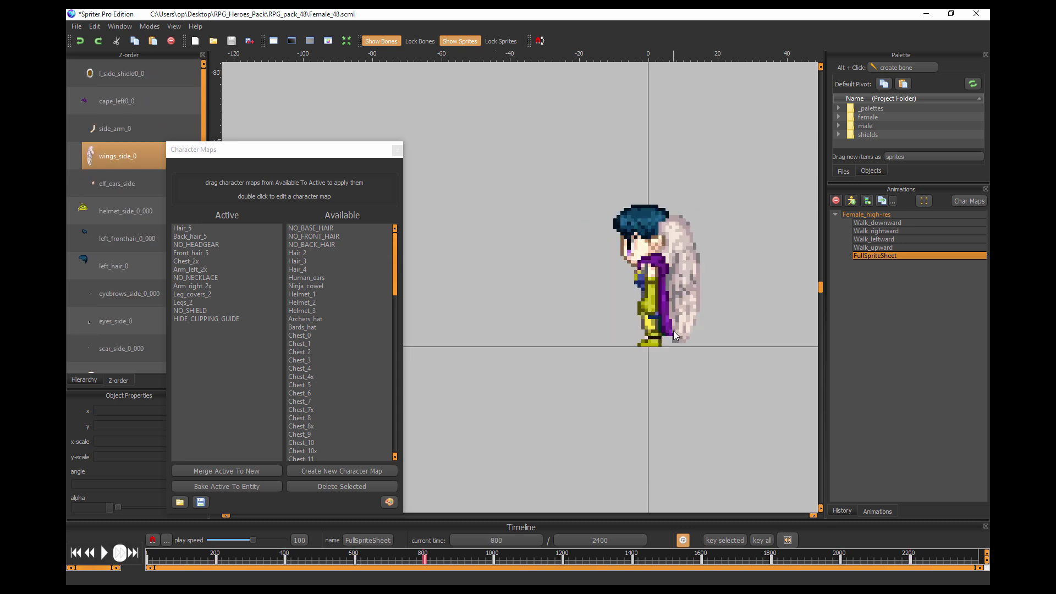
Set up a PNG export of only the 12 keyframes as one sprite sheet, 2 frames across.
click(77, 27)
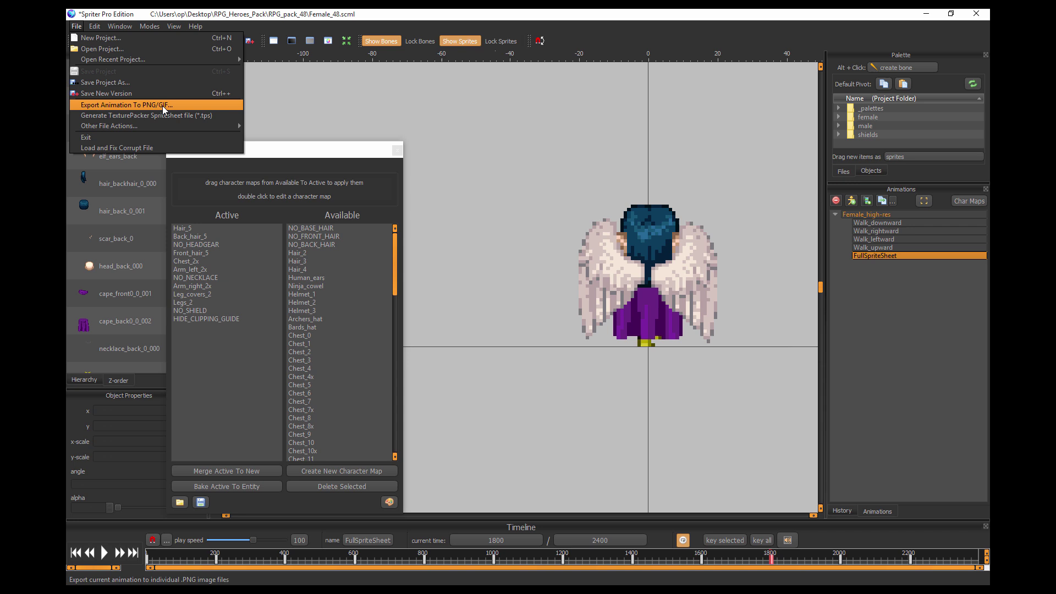
click(133, 105)
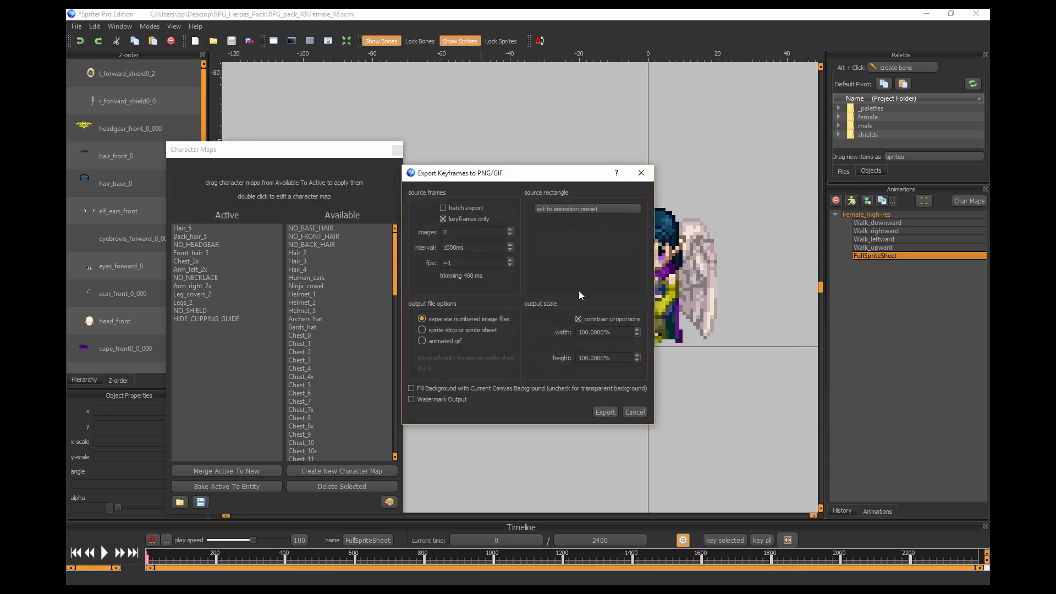
click(581, 208)
click(575, 209)
double_click(462, 233)
click(443, 218)
click(424, 329)
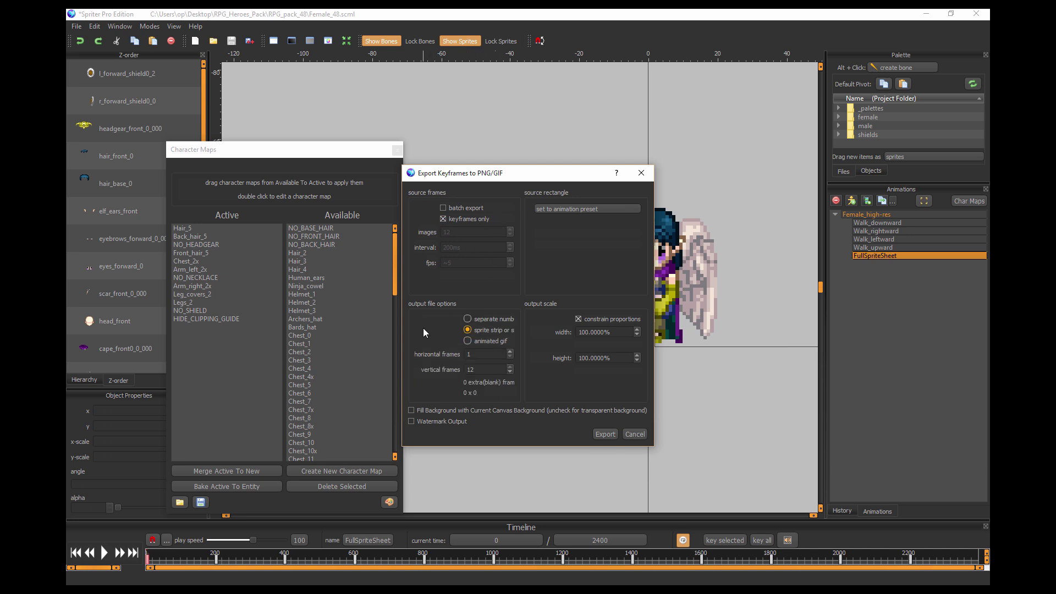
click(509, 350)
click(511, 351)
click(604, 434)
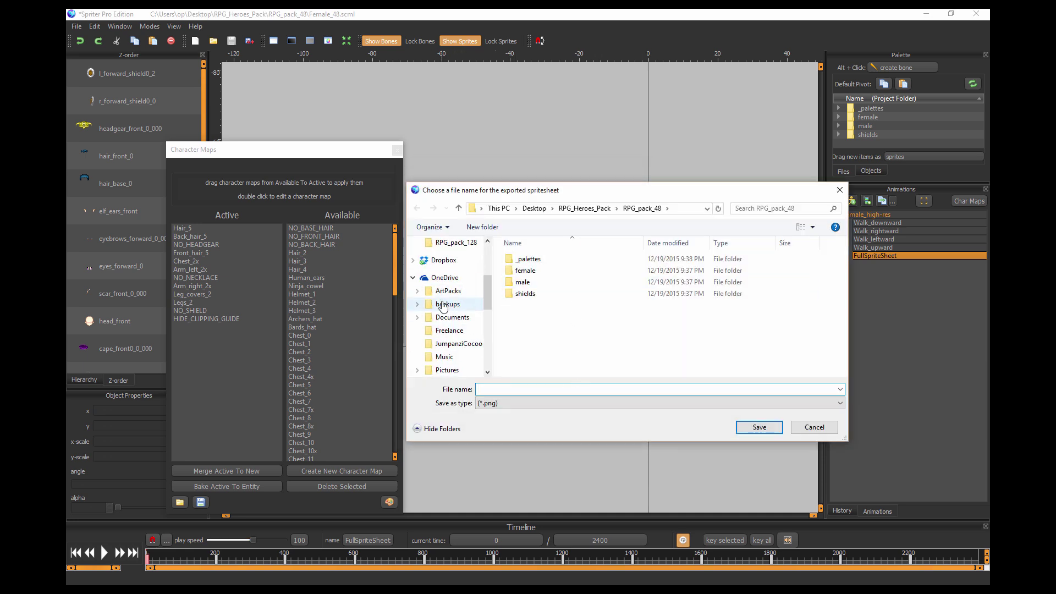
Save the sprite sheet to the Desktop as 48FemaleSheet.
scroll(456, 292, up, 3)
click(447, 286)
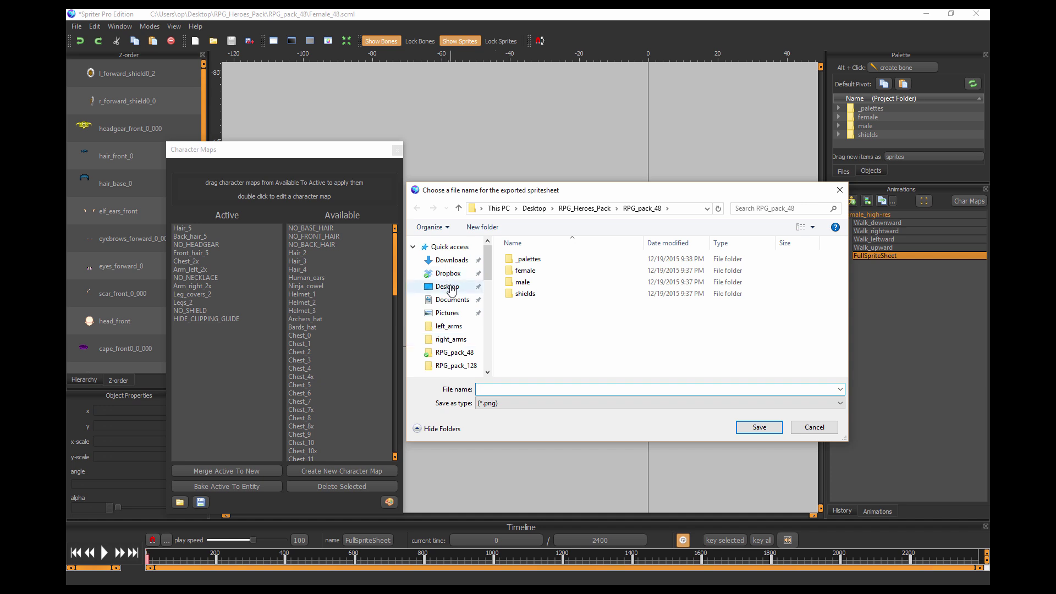
click(544, 391)
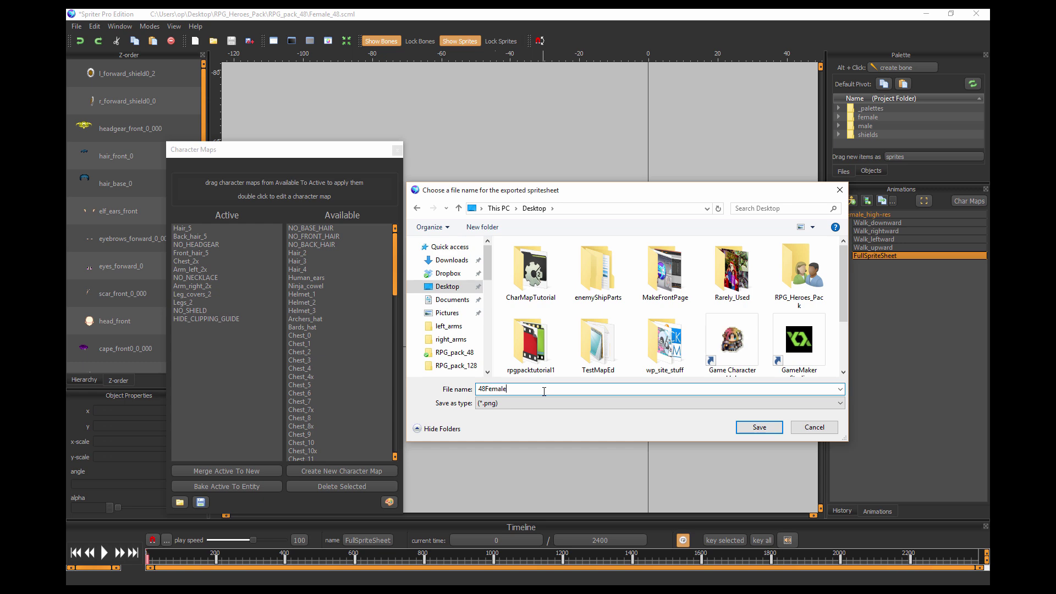
click(758, 427)
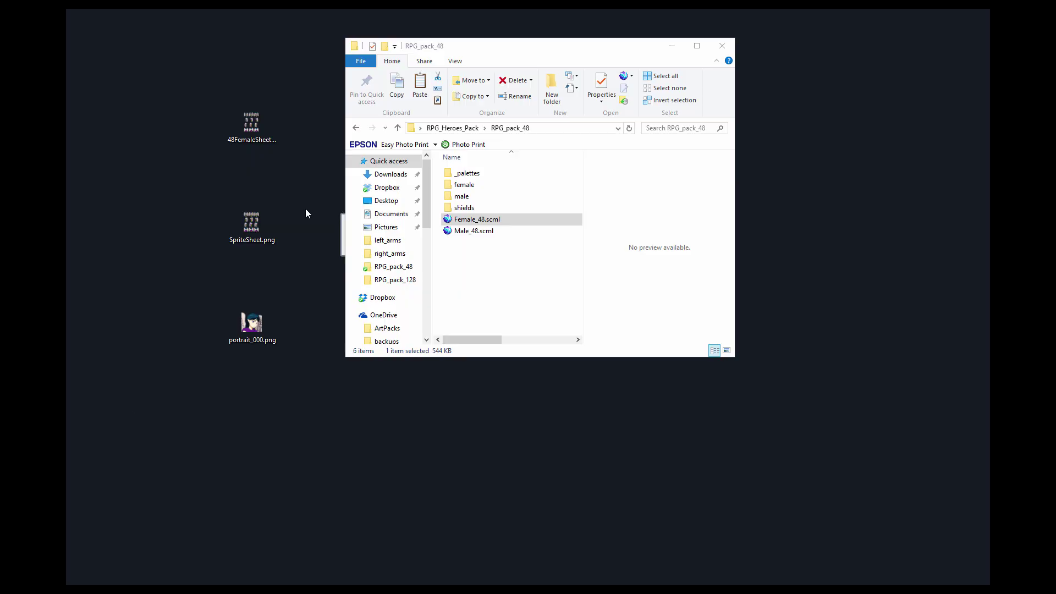
Inspect 48FemaleSheet.png's walk frames in the viewer, then open the RPG_pack_32 folder.
click(243, 114)
double_click(257, 125)
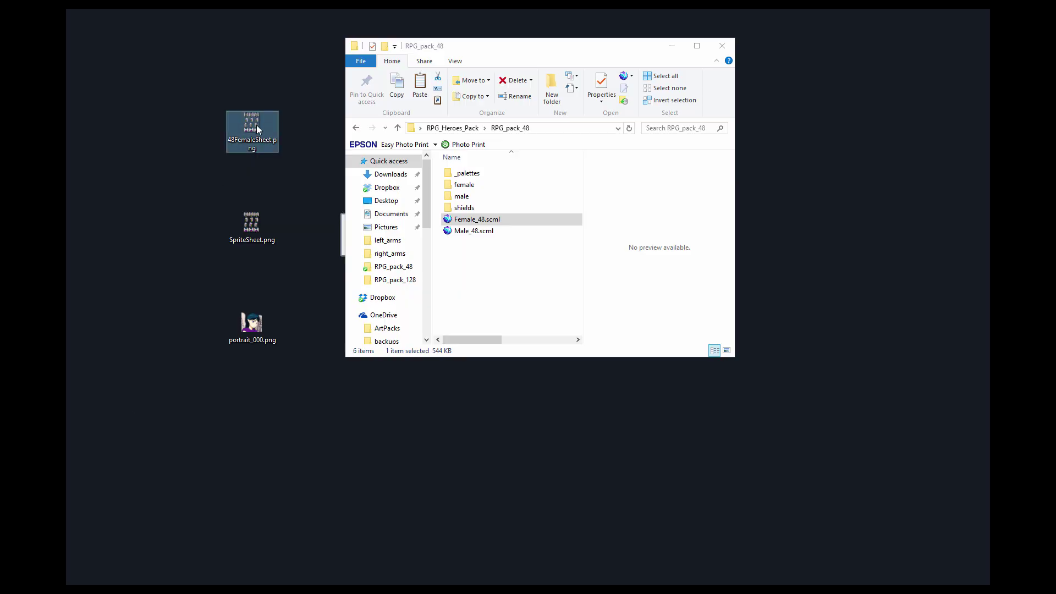
scroll(504, 345, down, 1)
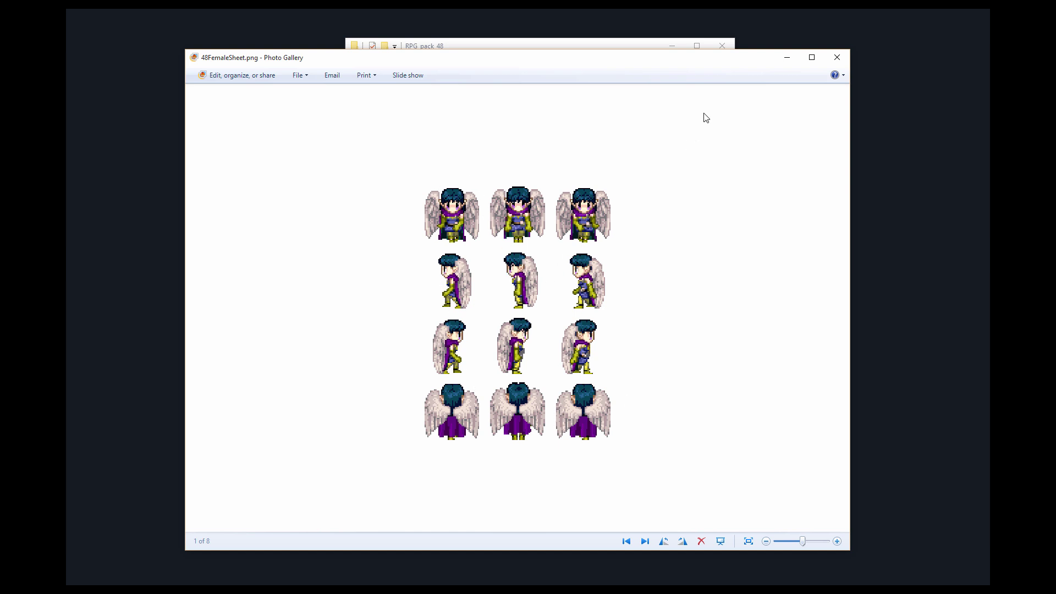
click(837, 57)
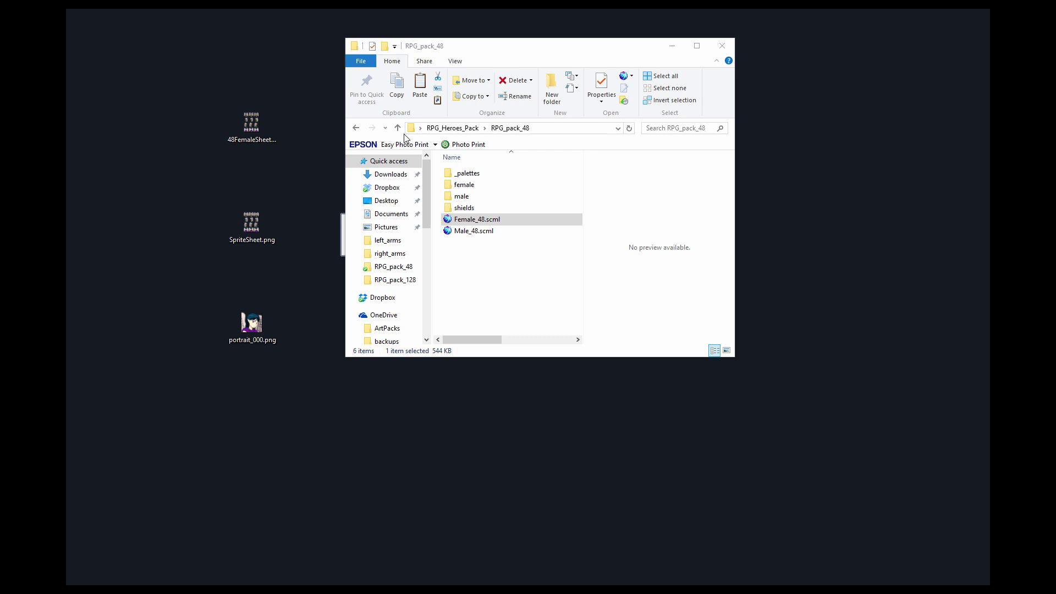
click(453, 127)
double_click(476, 174)
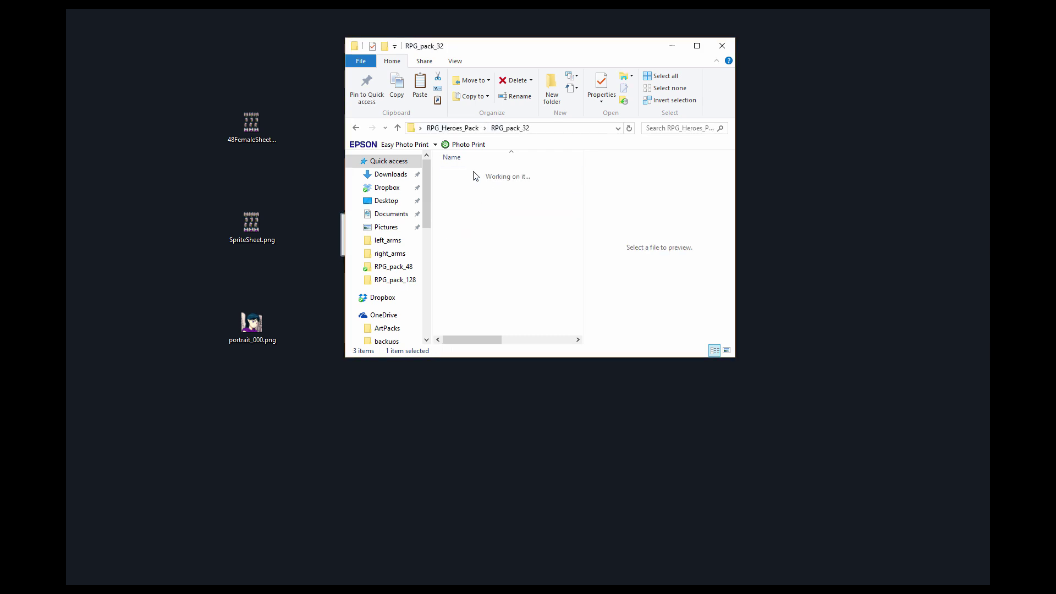